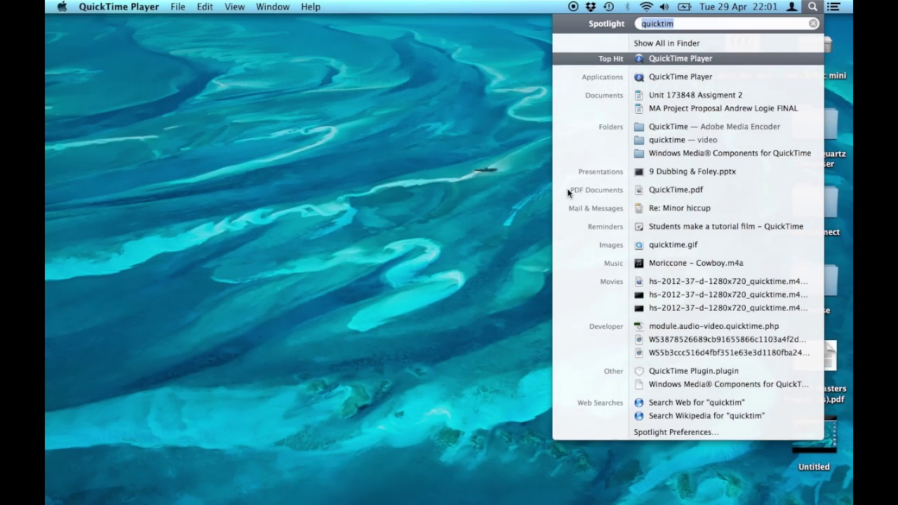
Search Spotlight for 'syna' and launch Synapse
type("syna")
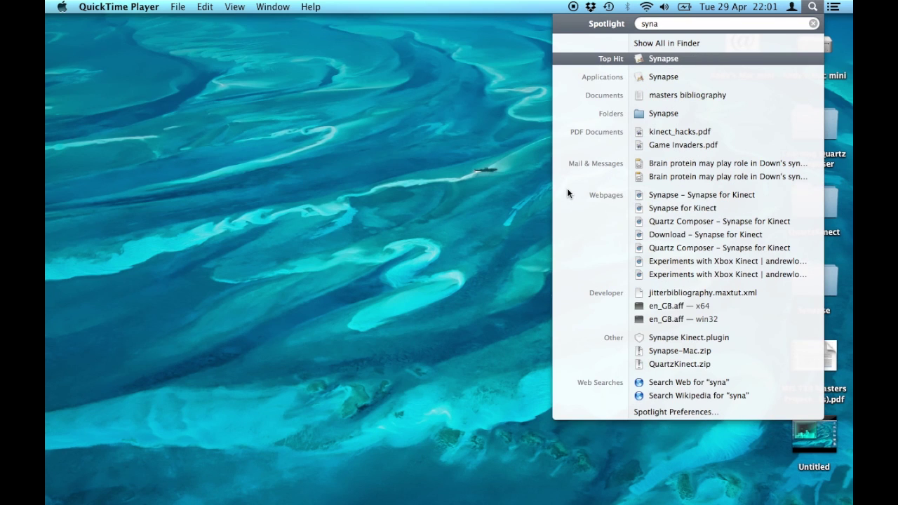
key("Return")
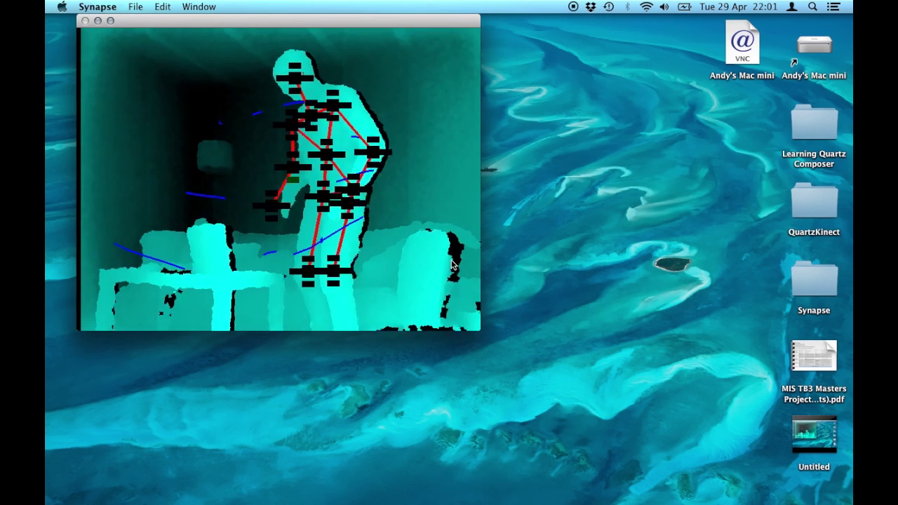
key("d")
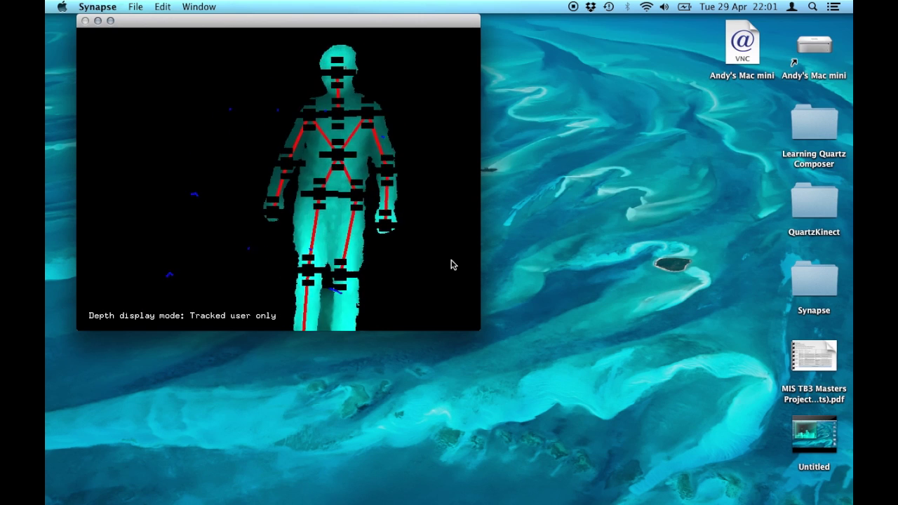
key("d")
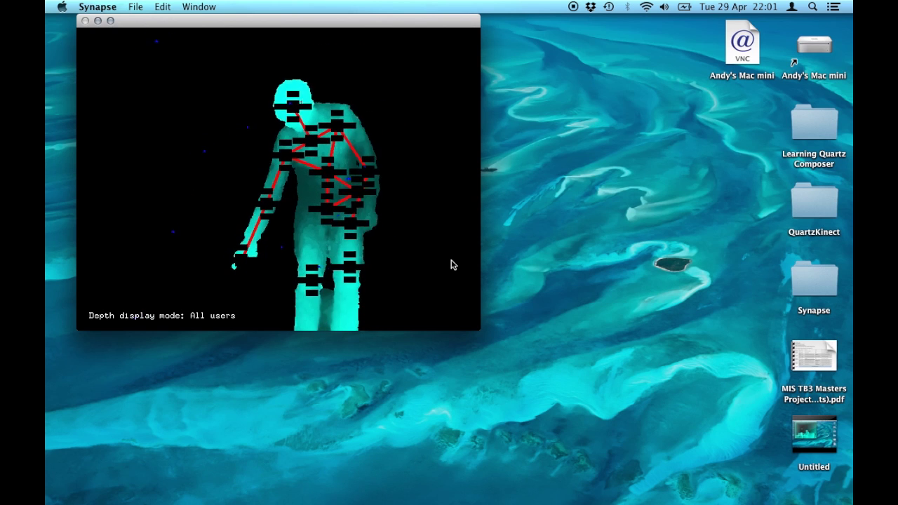
key("d")
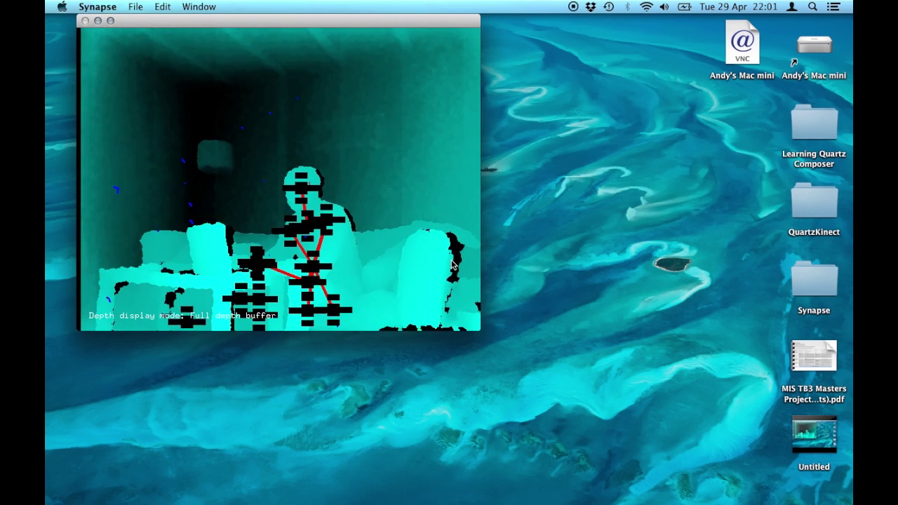
double_click(812, 199)
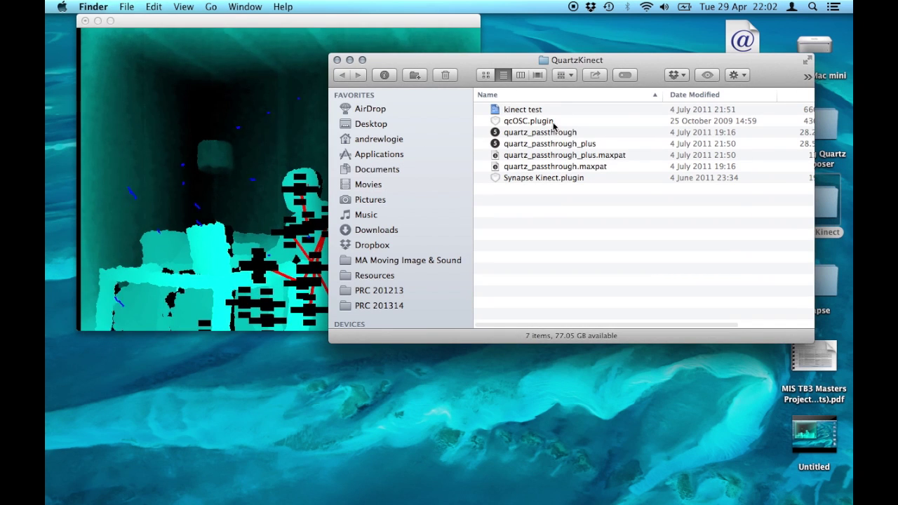
Open quartz_passthrough, close the QuartzKinect folder, and minimise the patch and Max console
double_click(538, 134)
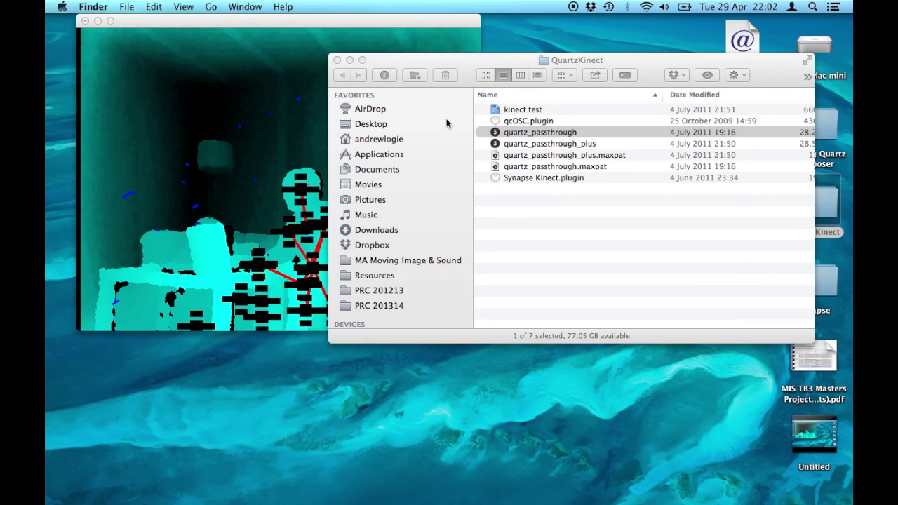
left_click(338, 60)
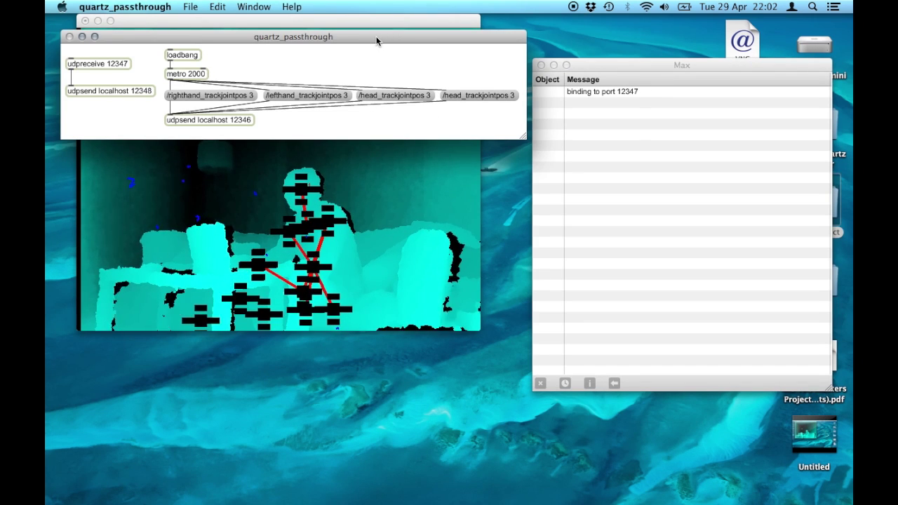
left_click_drag(376, 41, 373, 68)
left_click(591, 65)
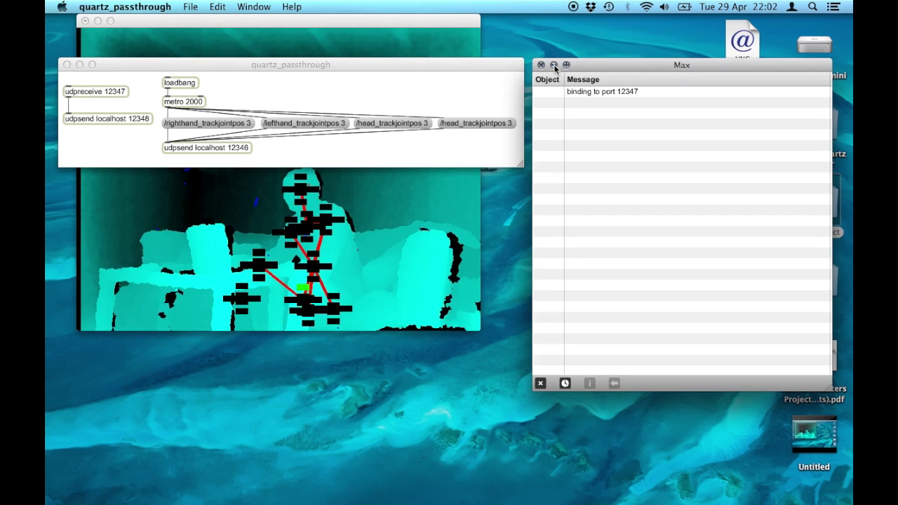
left_click(79, 64)
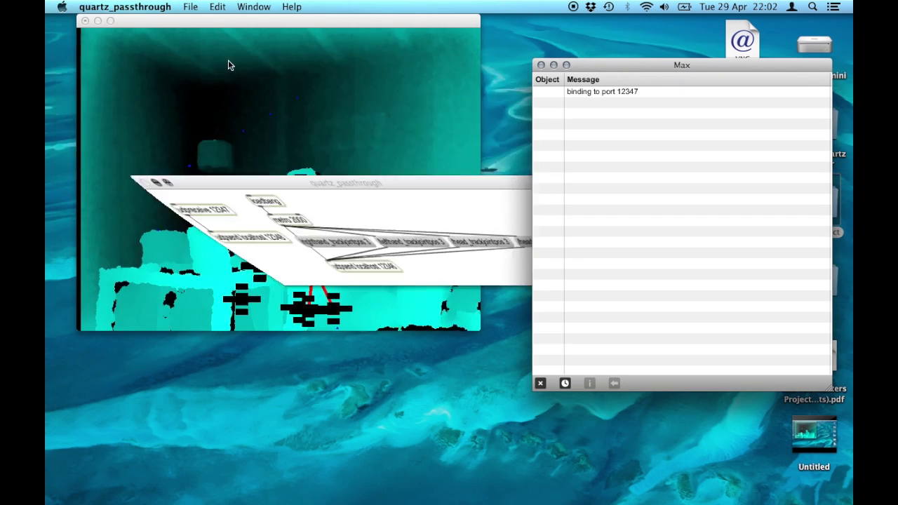
left_click(553, 65)
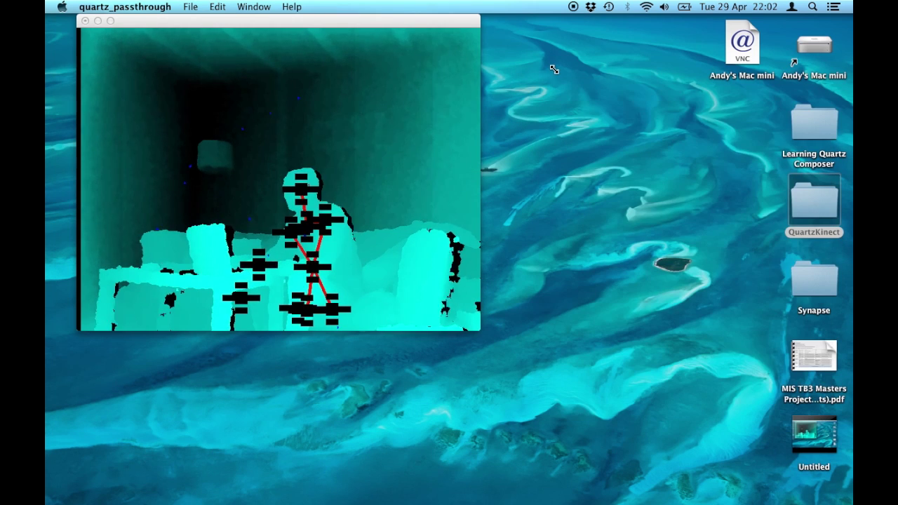
Launch Quartz Composer via Spotlight and create a composition from the Basic Composition template
key("super+space")
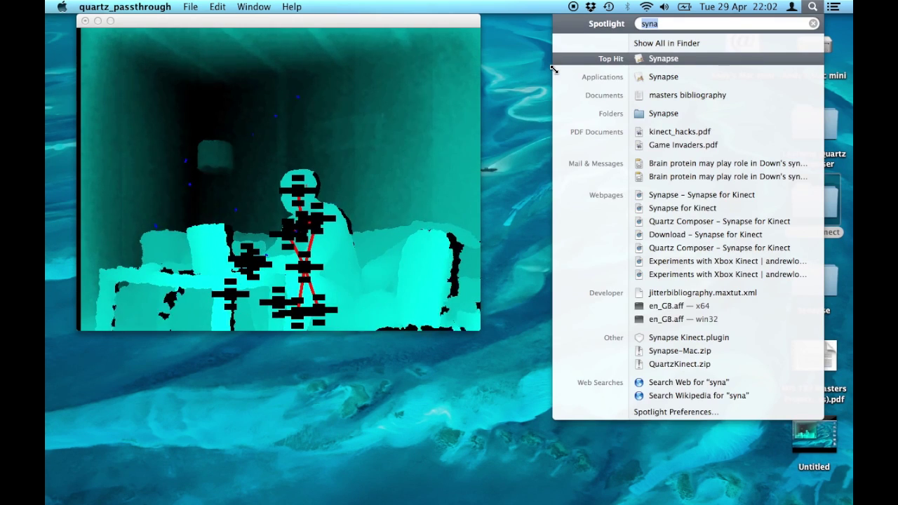
type("quartz")
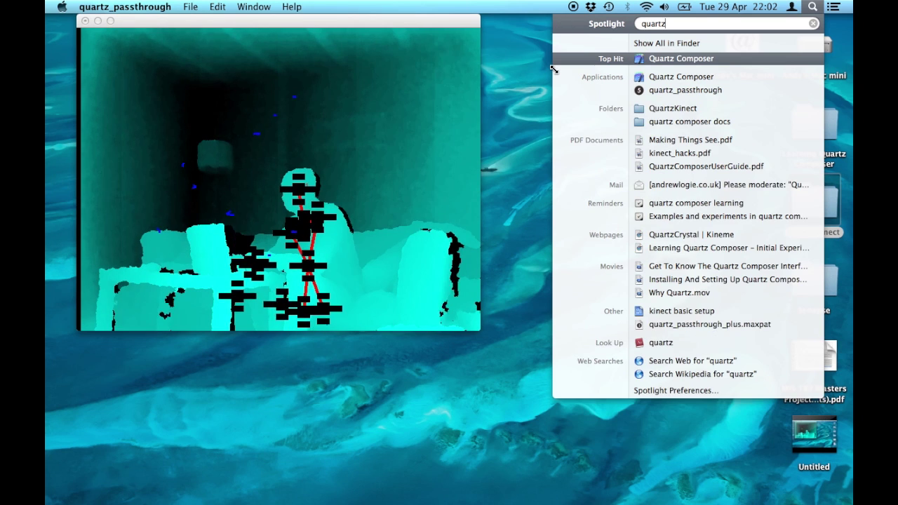
key("Escape")
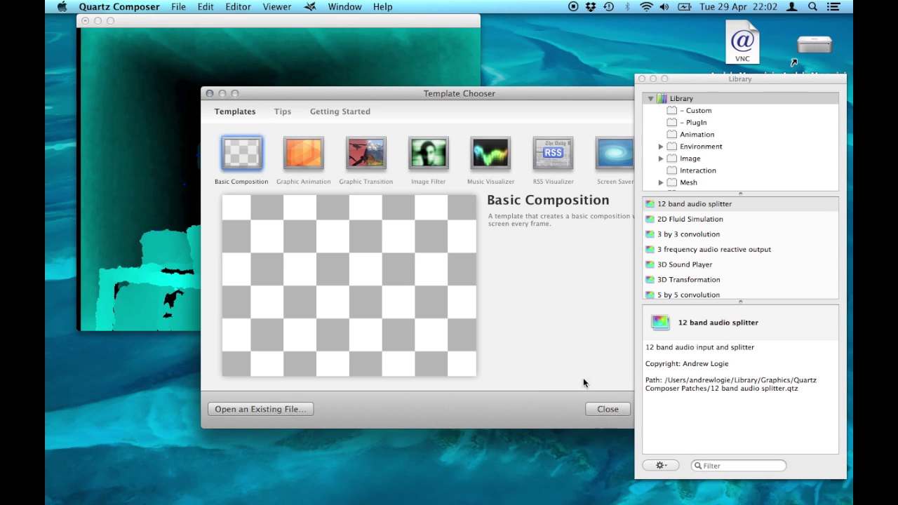
left_click(641, 79)
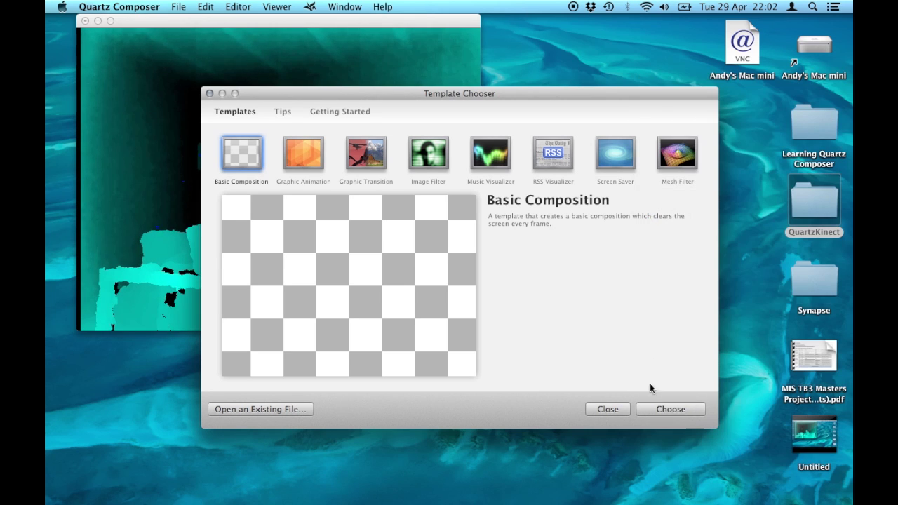
left_click(650, 406)
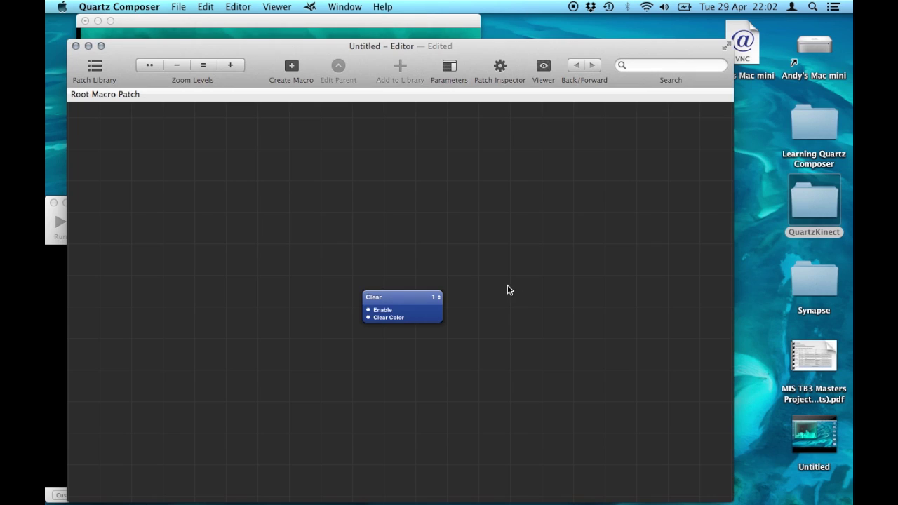
Move the Clear patch to the upper right and add a Sprite from the Patch Library
left_click_drag(400, 38, 449, 32)
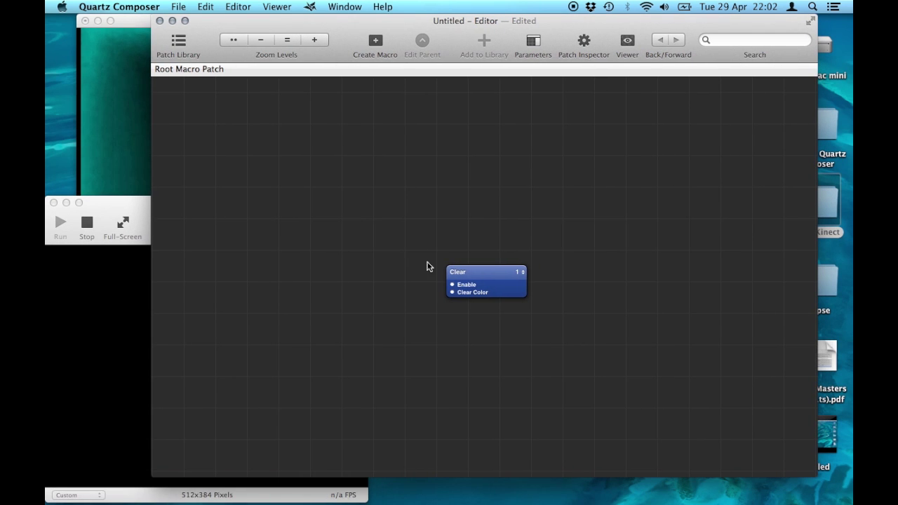
left_click_drag(486, 286, 749, 116)
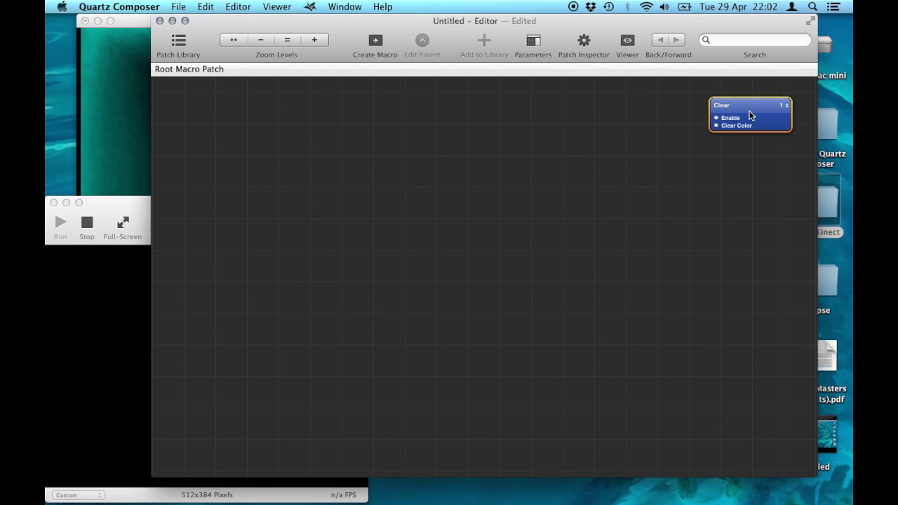
key("super+shift+l")
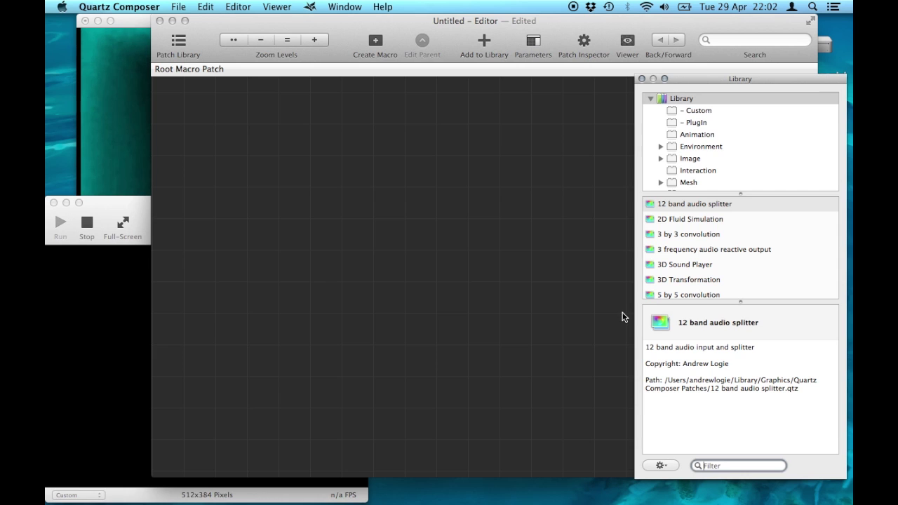
type("sprite")
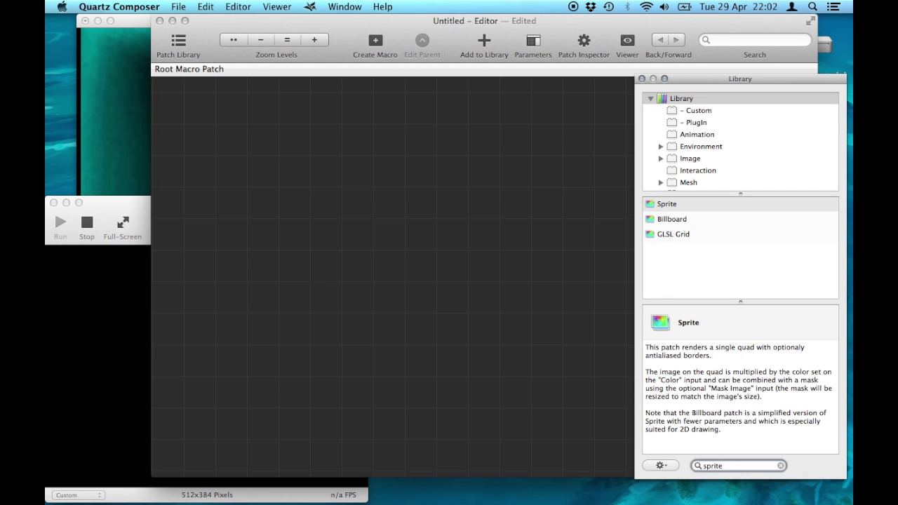
key("Return")
Give the Sprite Width 2 and Height 1.5 in its inspector, then centre it near the top
left_click_drag(482, 298, 260, 126)
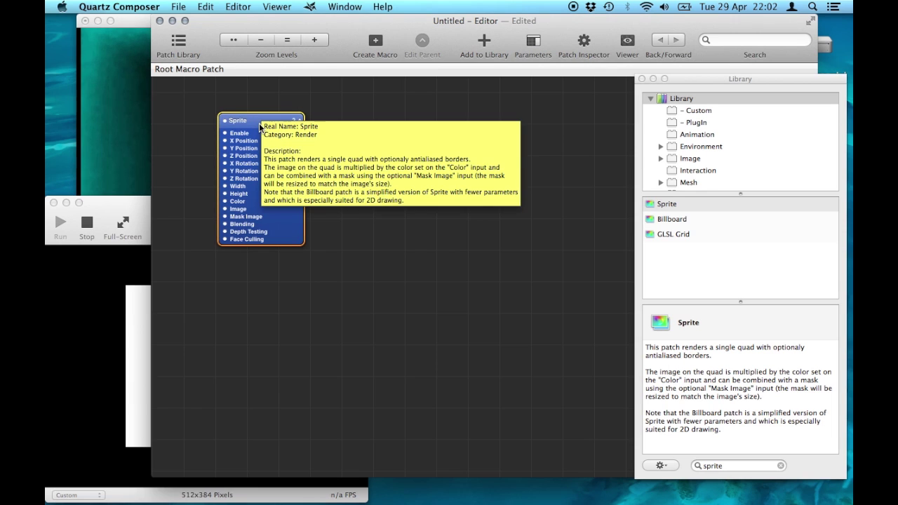
key("super+i")
key("super+1")
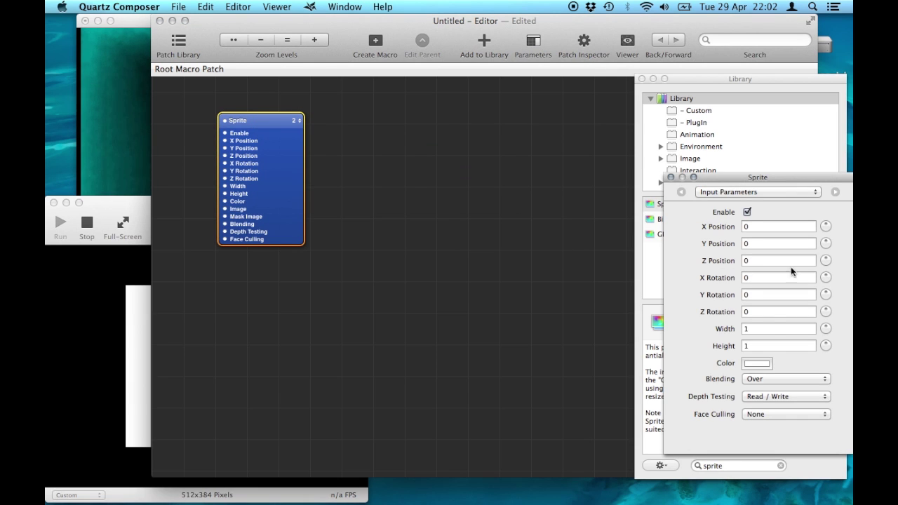
left_click(752, 328)
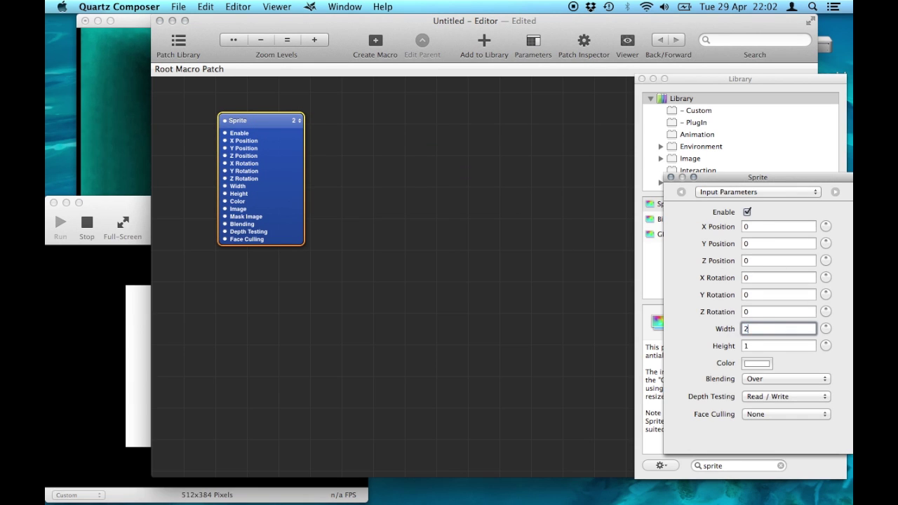
type("2")
key("Tab")
type("1.5")
key("Return")
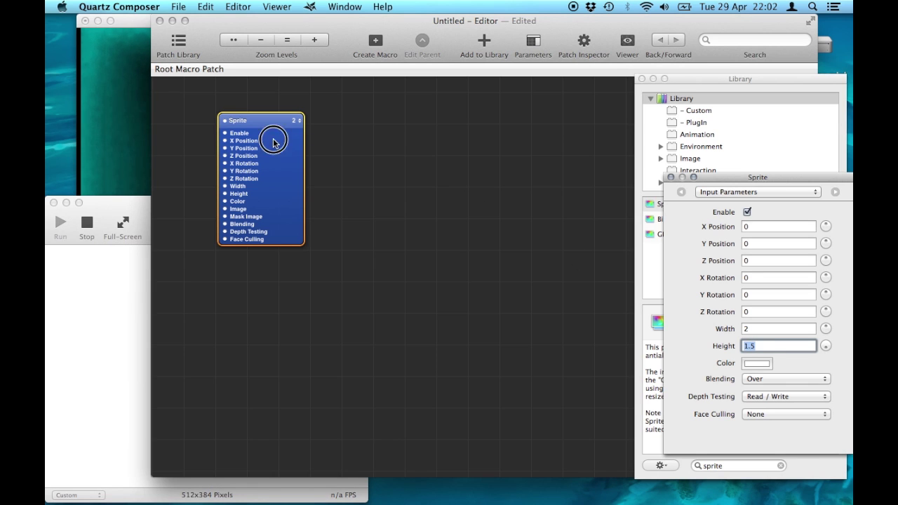
left_click_drag(275, 140, 437, 133)
left_click(670, 178)
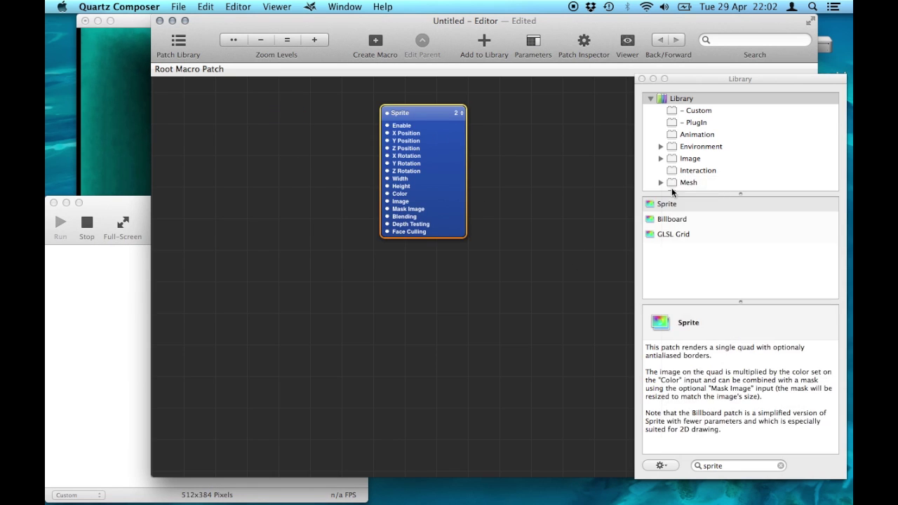
left_click(700, 301)
Add the Synapse Kinect patch and wire its Depth Image into the Sprite's Image input
type("kinec")
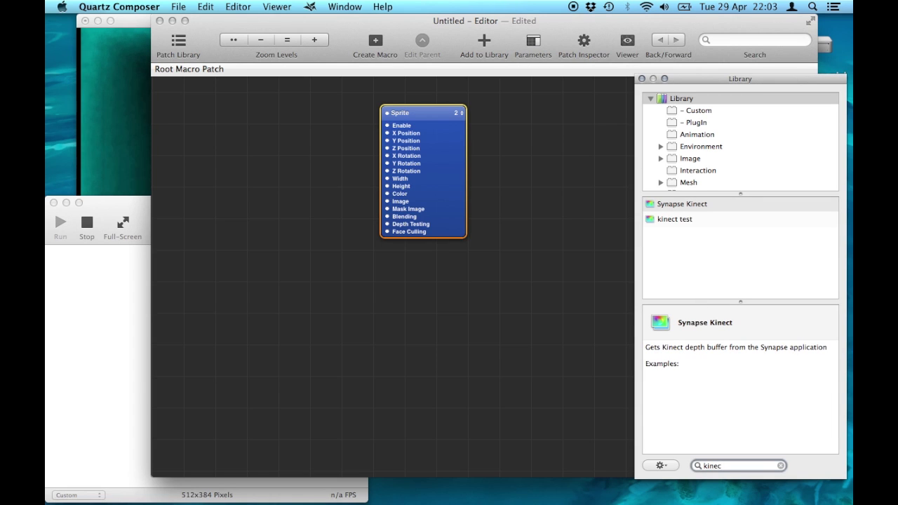
left_click_drag(681, 204, 236, 130)
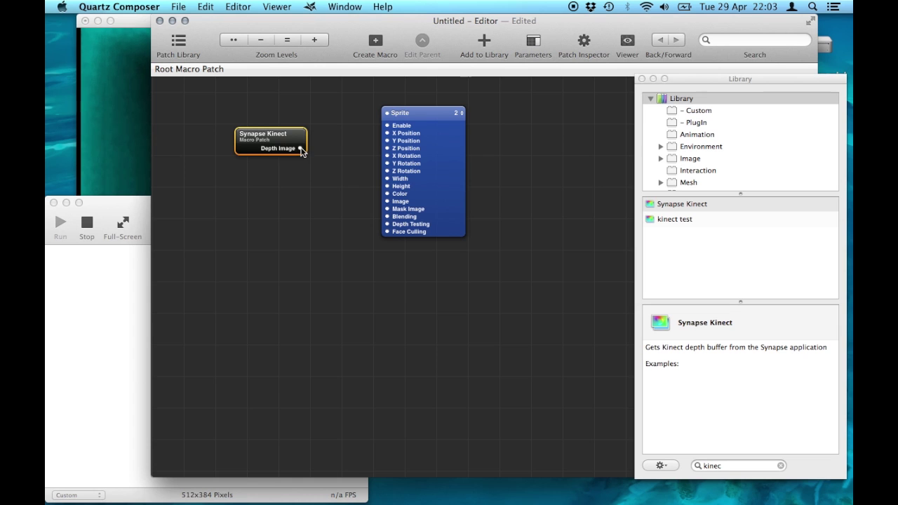
left_click_drag(300, 149, 386, 201)
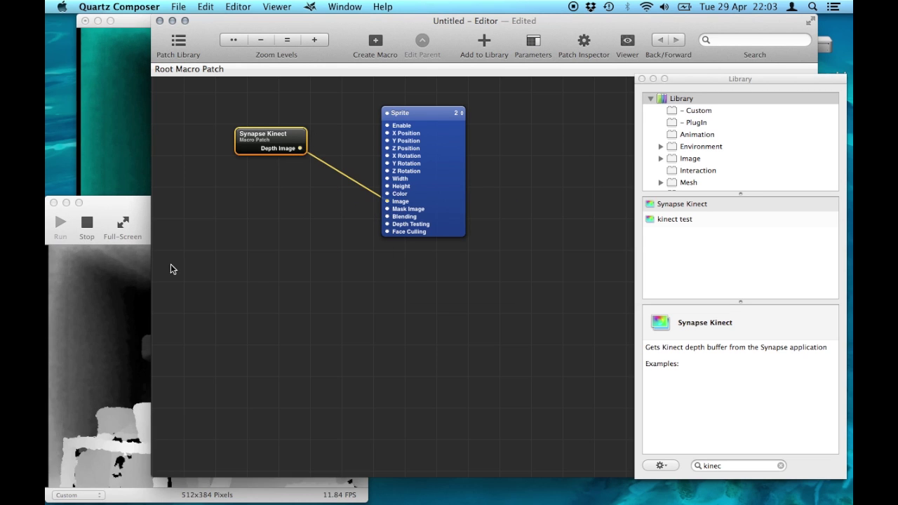
left_click(126, 300)
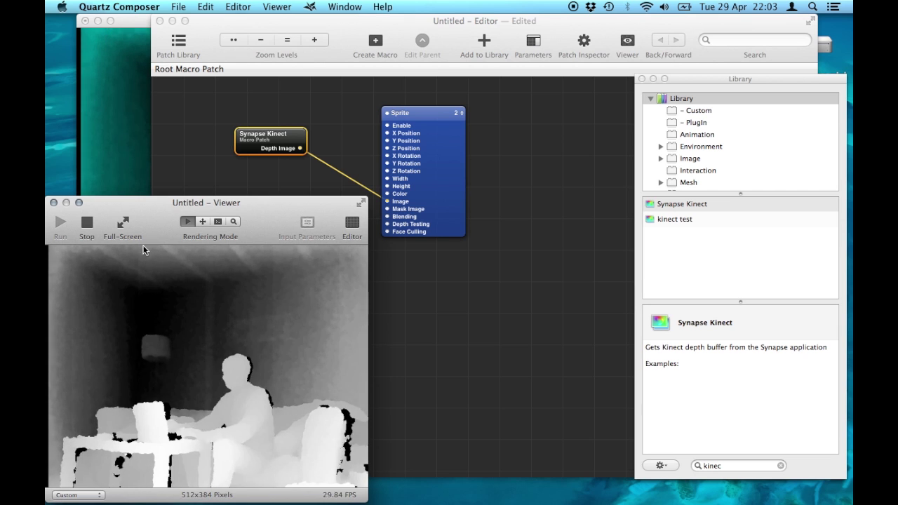
left_click(511, 321)
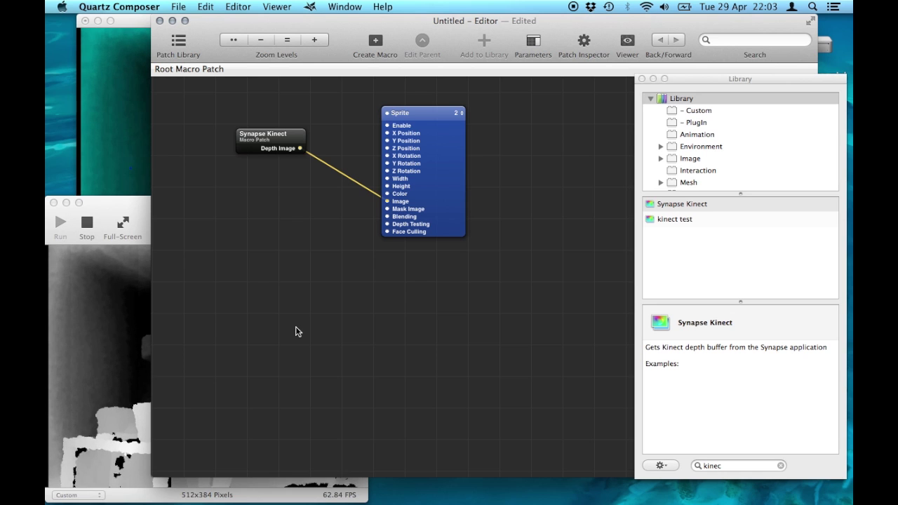
key("super+Return")
Add a qcOSC patch below Synapse Kinect and set its listening port to 12348
type("qc")
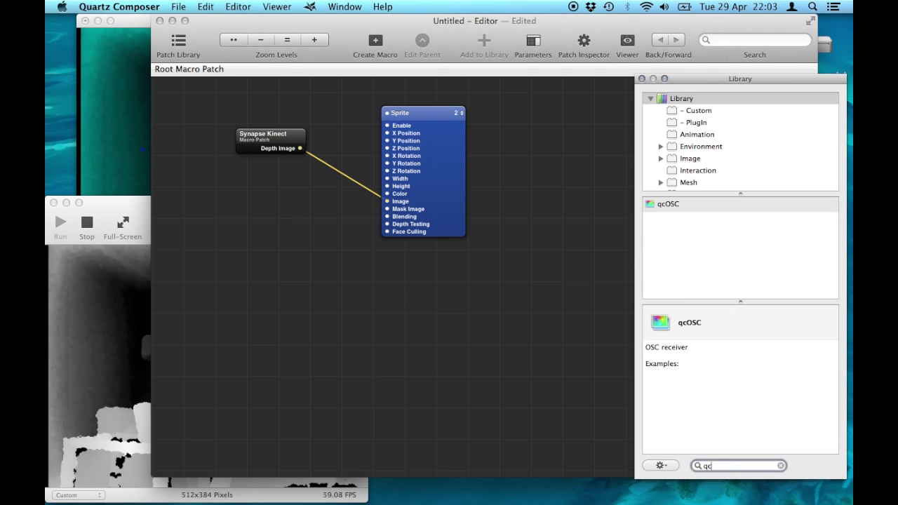
key("Return")
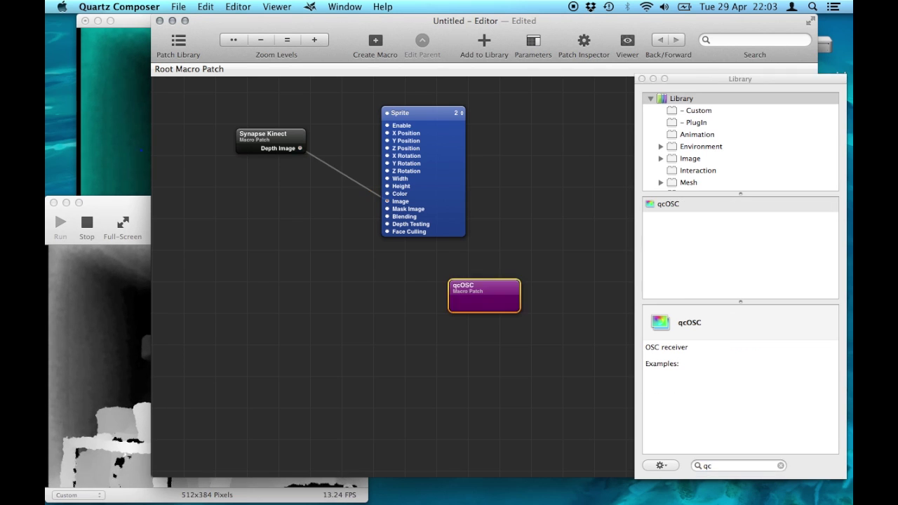
left_click_drag(481, 286, 232, 282)
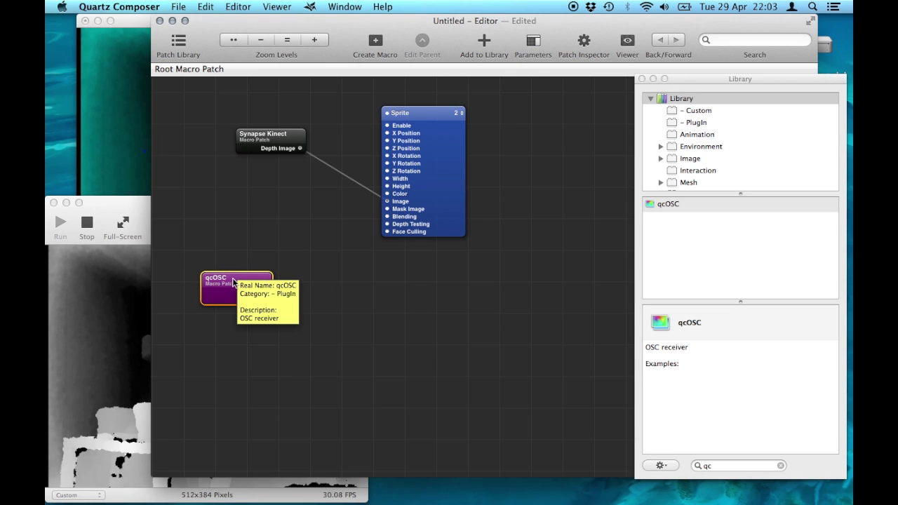
key("super+i")
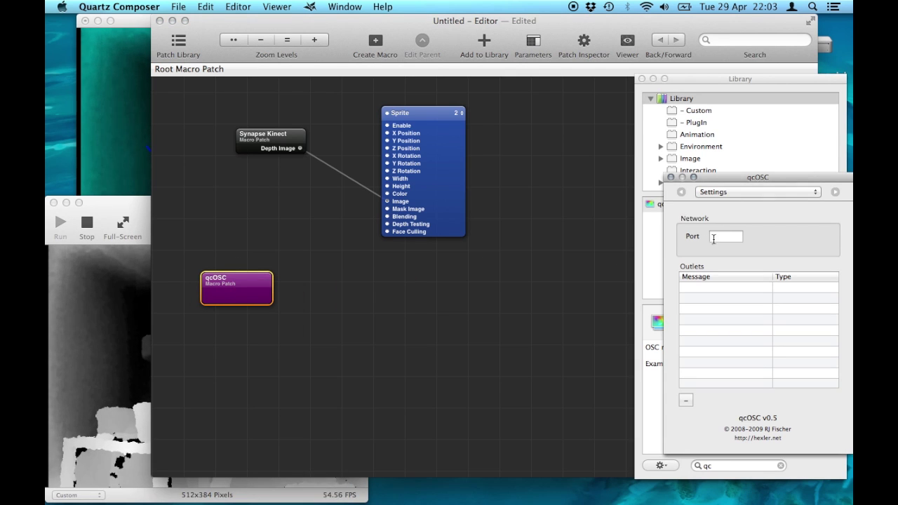
left_click(720, 237)
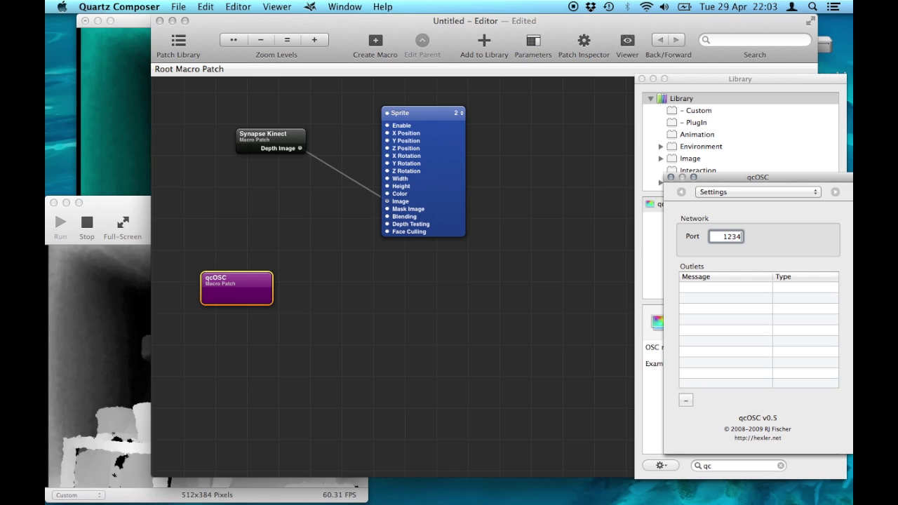
key("Return")
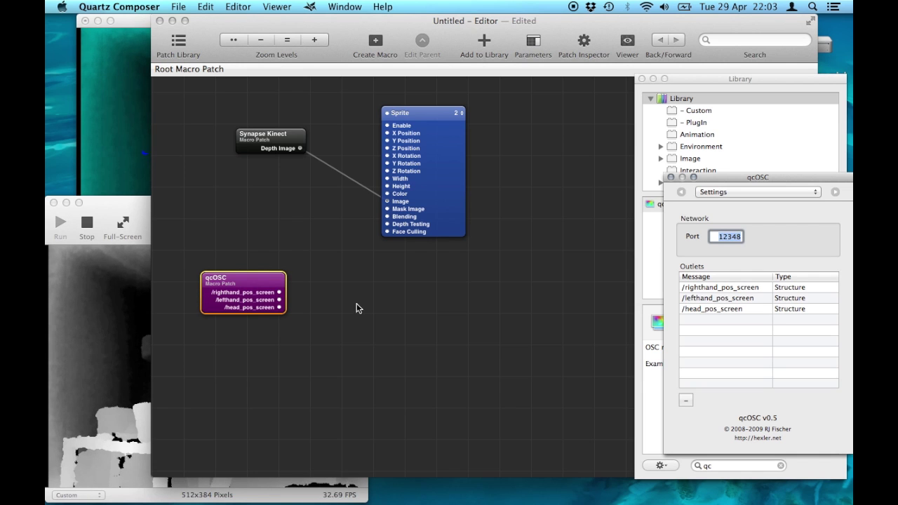
left_click(89, 330)
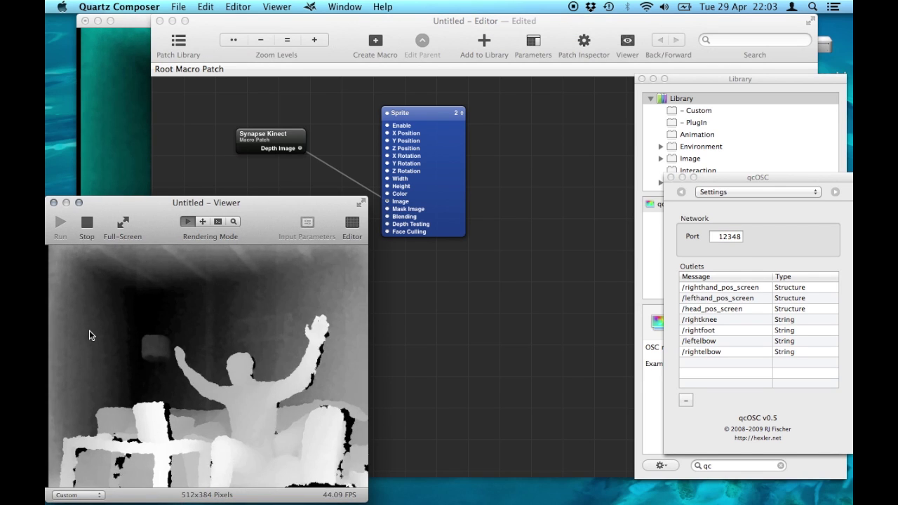
left_click(457, 274)
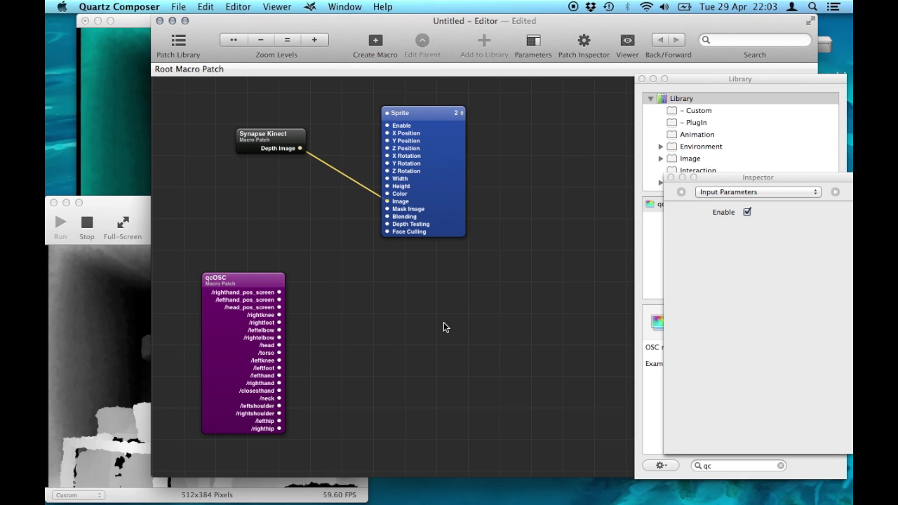
Add a Particle System patch and move it up and to the right
left_click(671, 178)
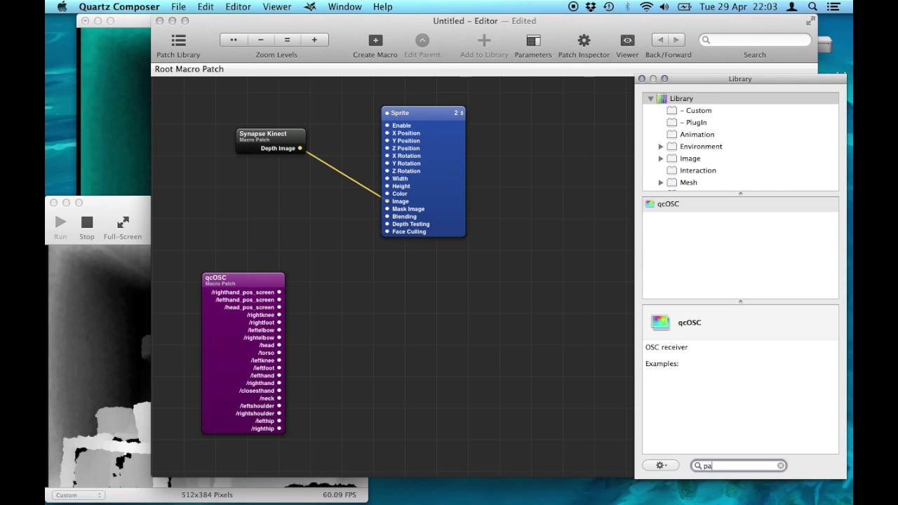
type("rt")
key("Return")
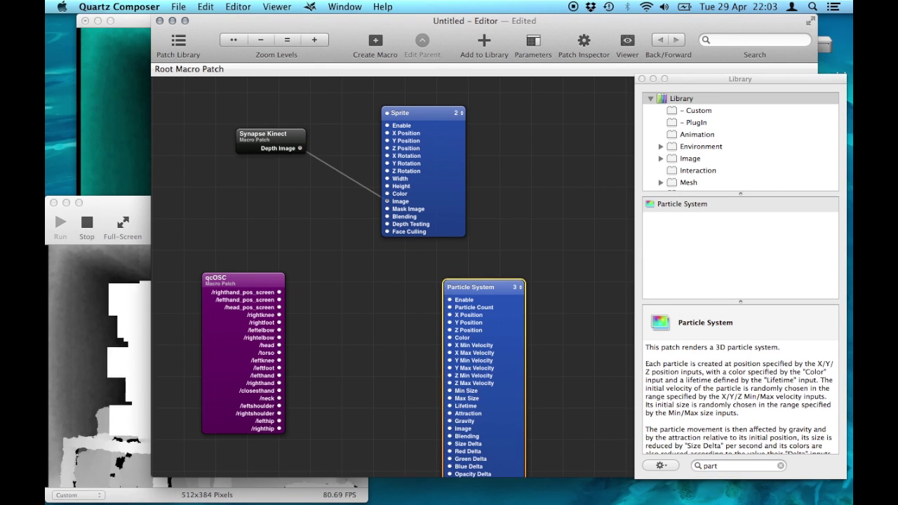
left_click_drag(481, 315, 554, 270)
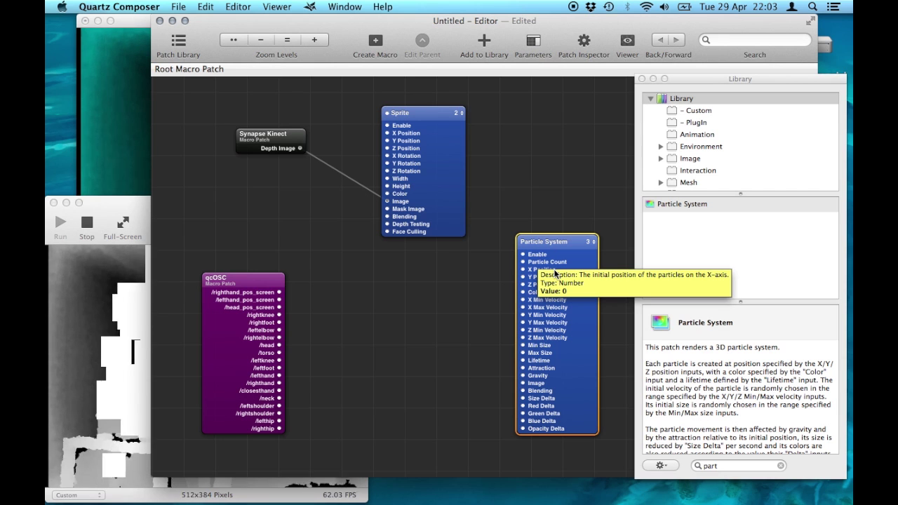
Add a Lenticular Halo beside the Sprite and connect its image to the Particle System's Image input
key("super+Return")
type("halo")
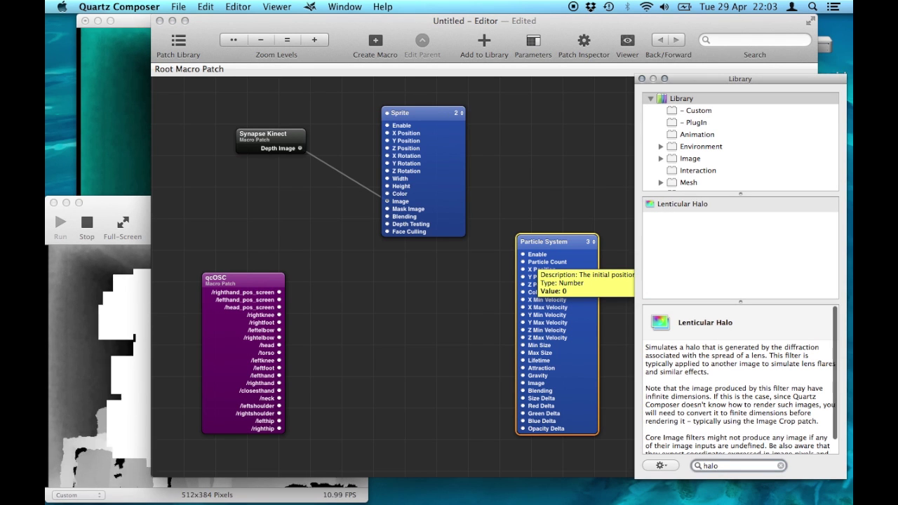
key("Return")
left_click_drag(467, 312, 530, 134)
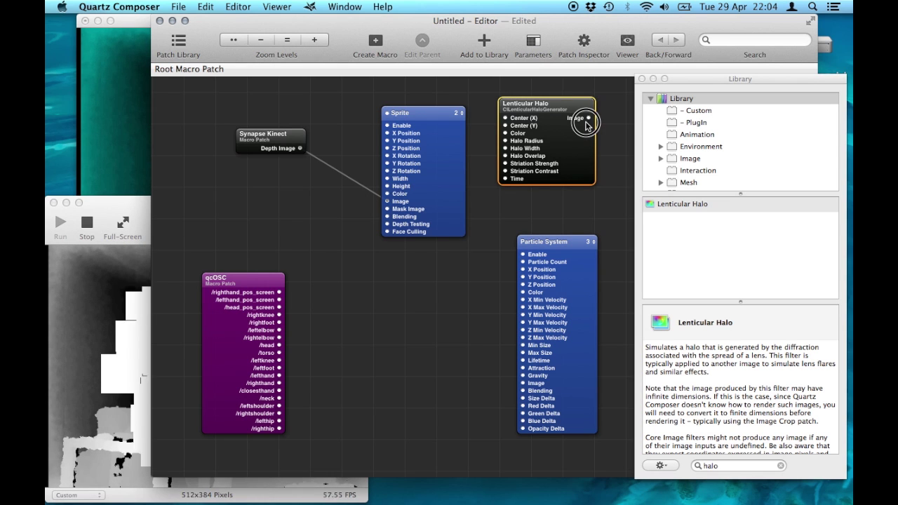
left_click_drag(585, 122, 523, 383)
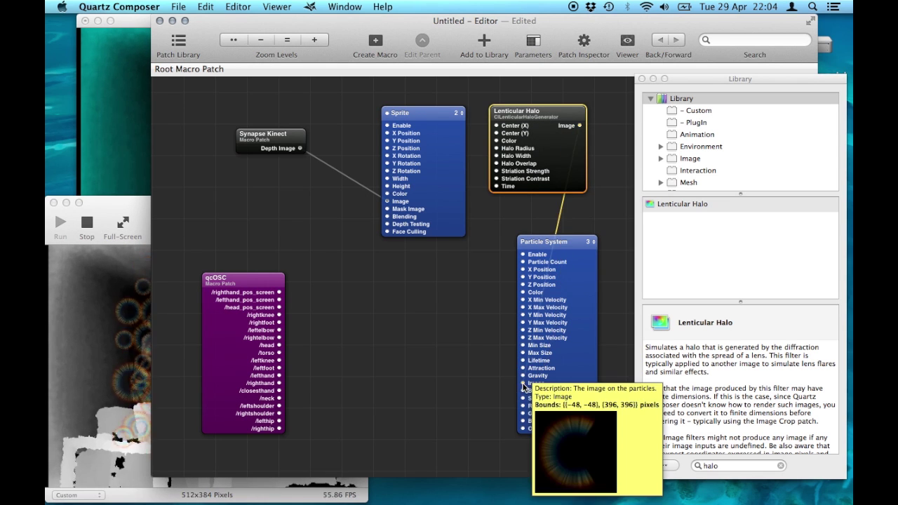
Add a Structure Index Member patch from the Library and move it left
left_click(100, 373)
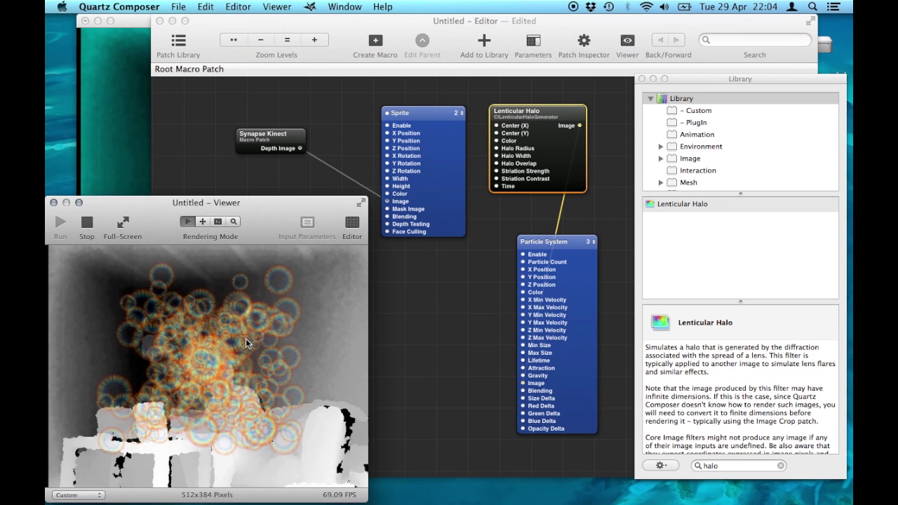
left_click(430, 343)
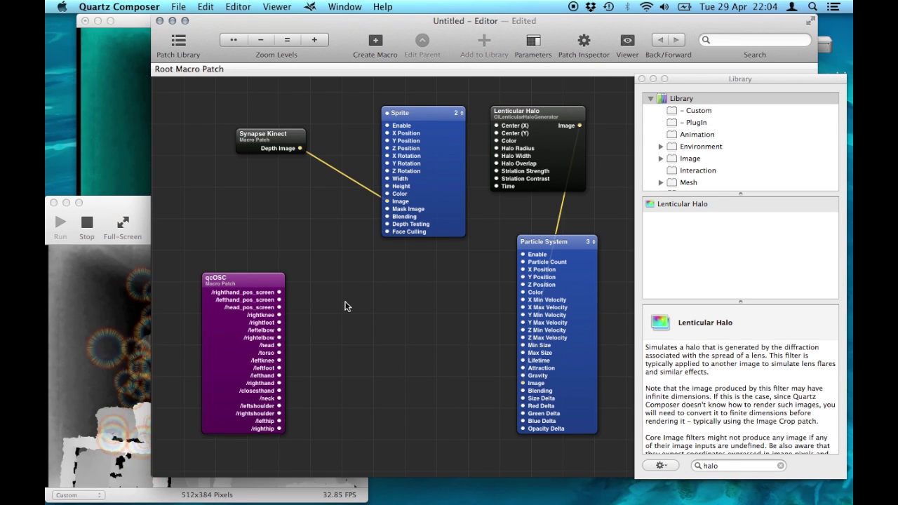
key("super+Return")
type("structure")
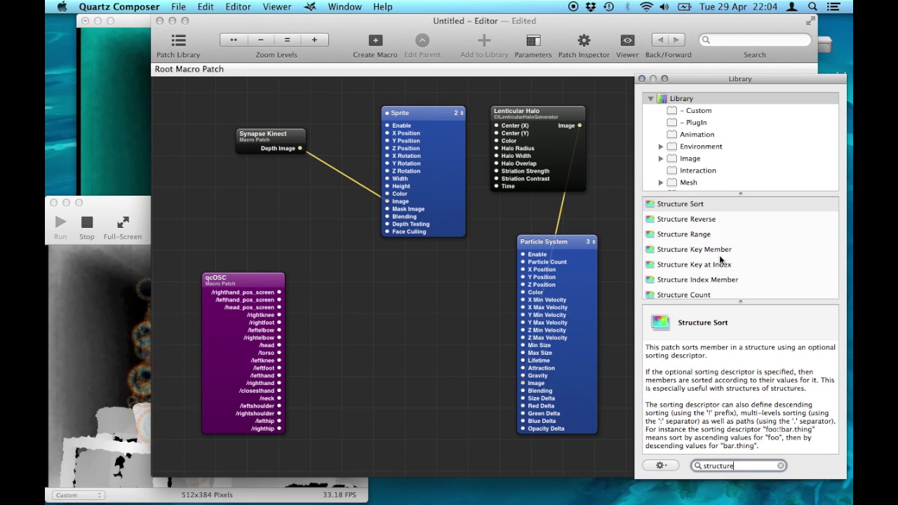
double_click(712, 281)
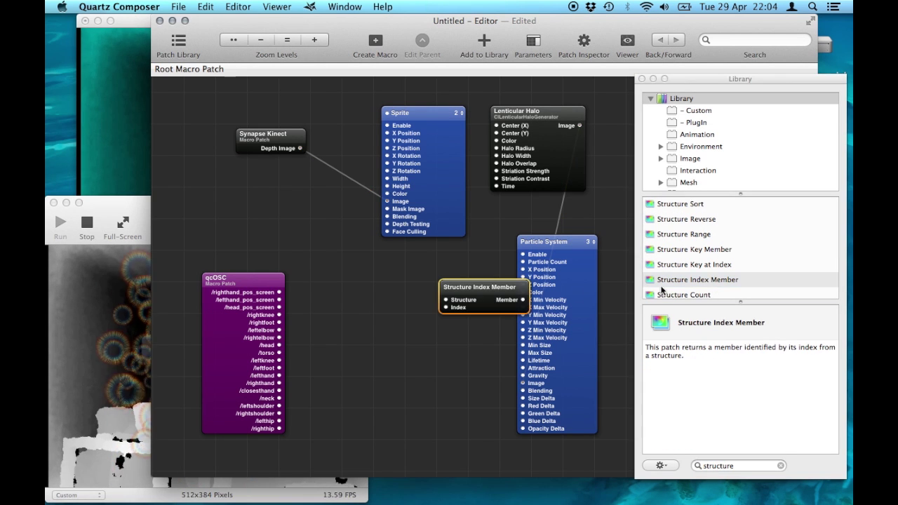
left_click_drag(476, 290, 379, 289)
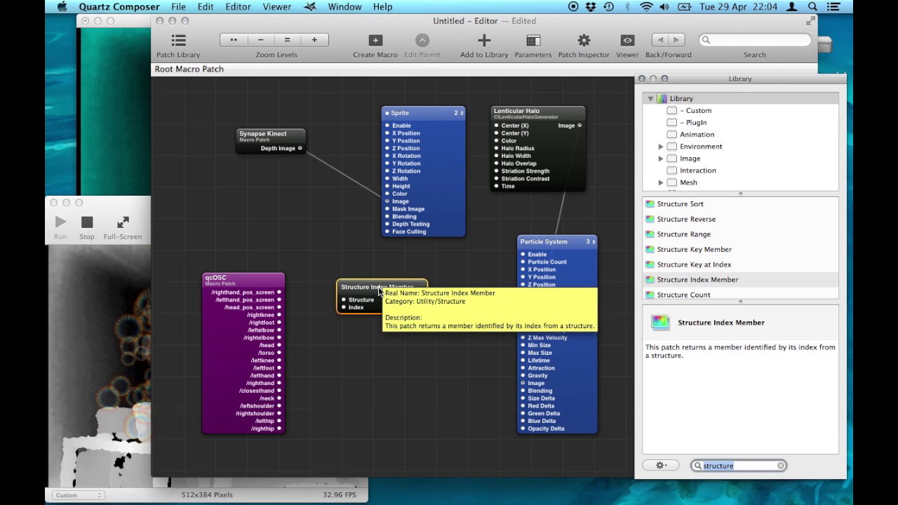
Add a Math patch plus two copies and line them up with Structure Index Member beside qcOSC
type("math")
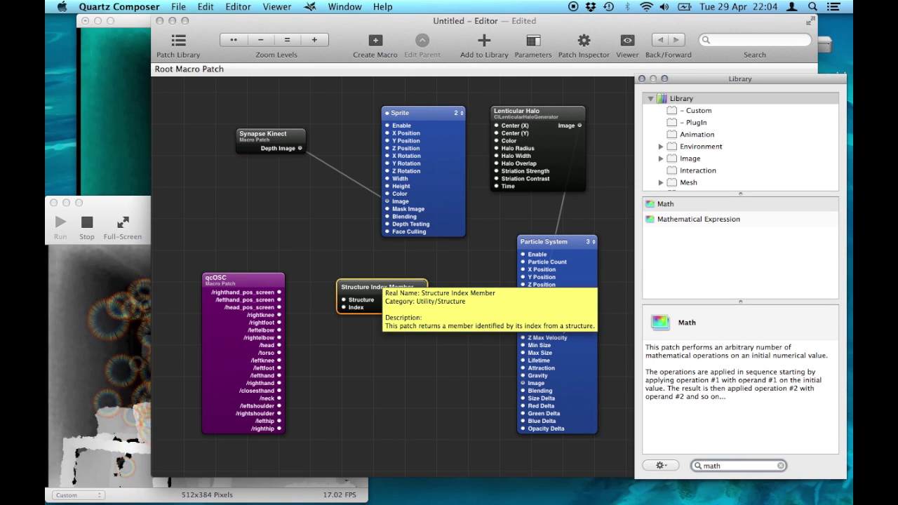
key("Return")
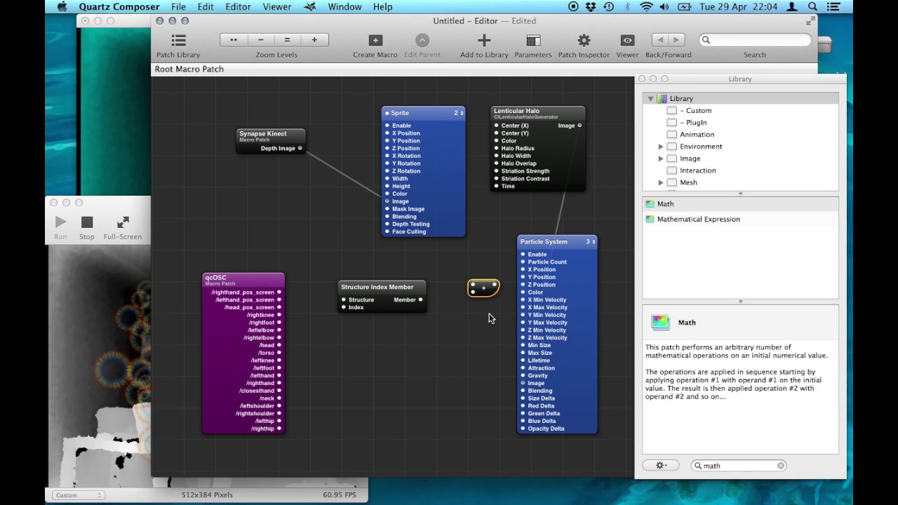
key("super+c")
key("super+v")
key("super+v")
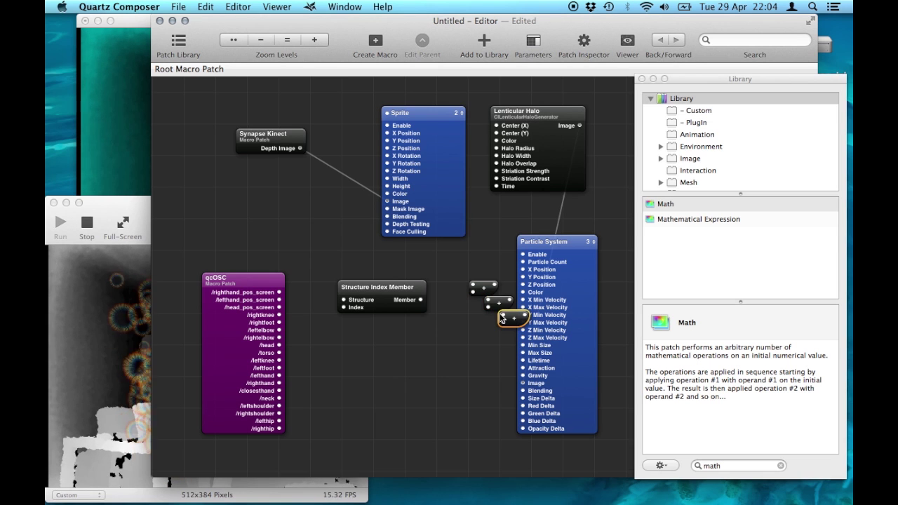
left_click_drag(372, 298, 342, 275)
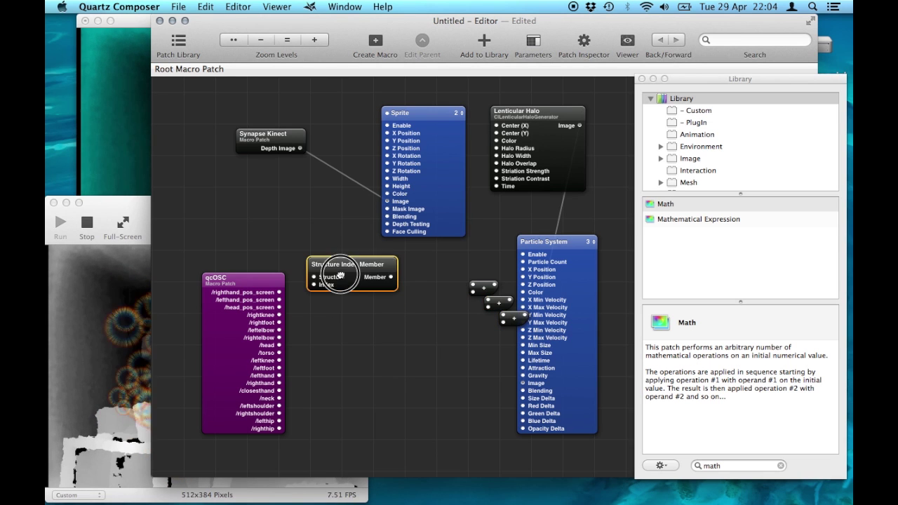
left_click_drag(485, 291, 439, 275)
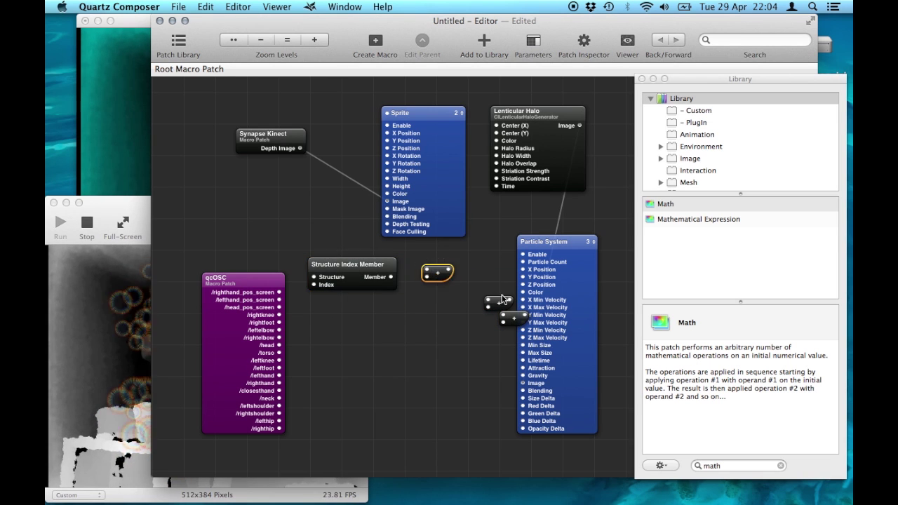
left_click_drag(497, 303, 482, 276)
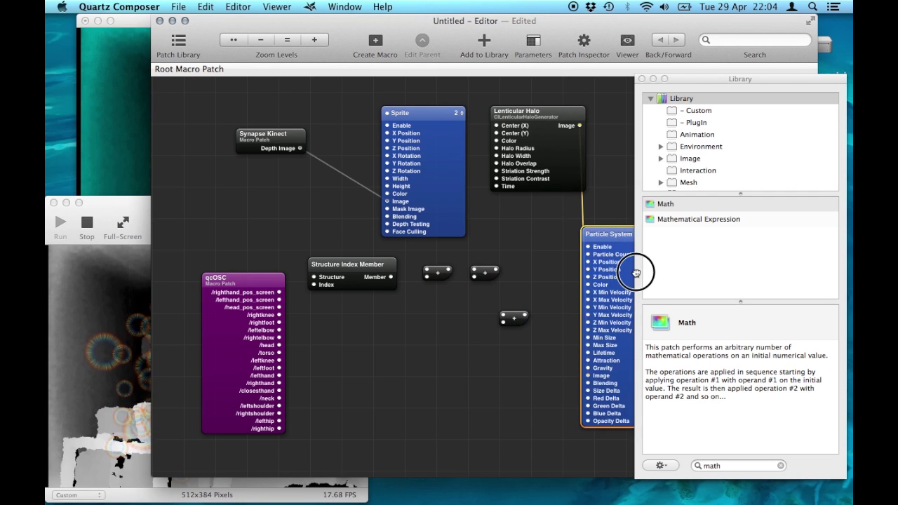
left_click_drag(636, 272, 654, 223)
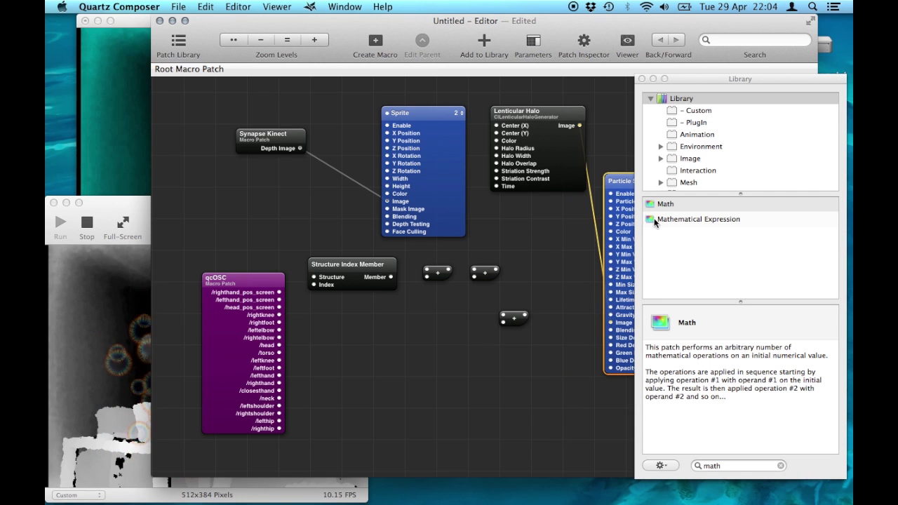
left_click(641, 79)
Set the first Math patch's operand to 640
left_click_drag(620, 181, 683, 173)
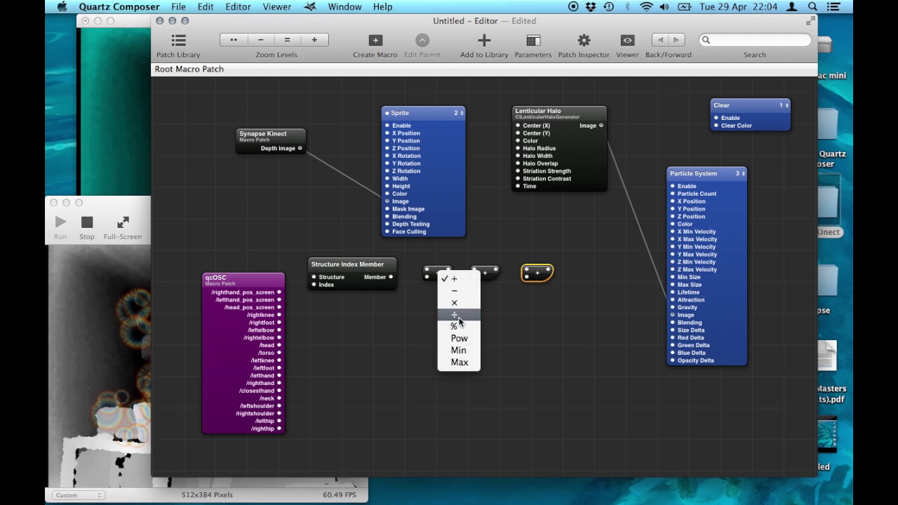
double_click(427, 277)
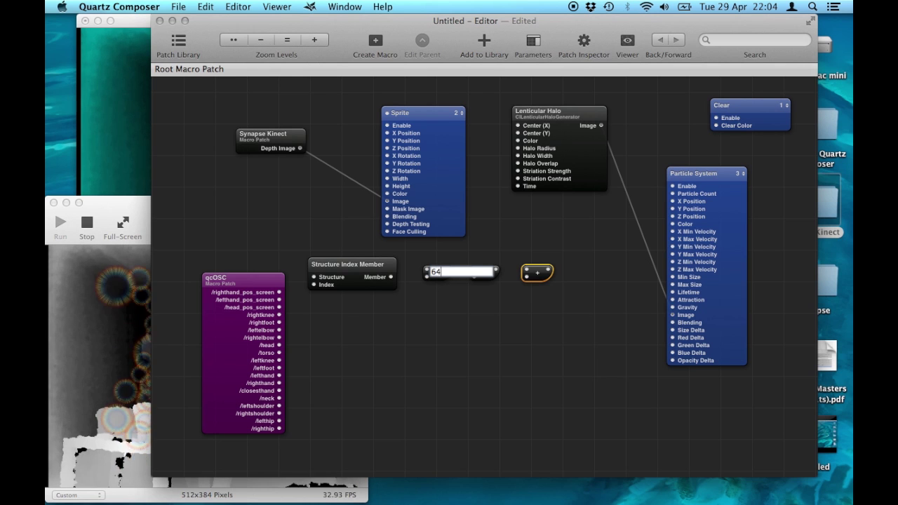
key("Return")
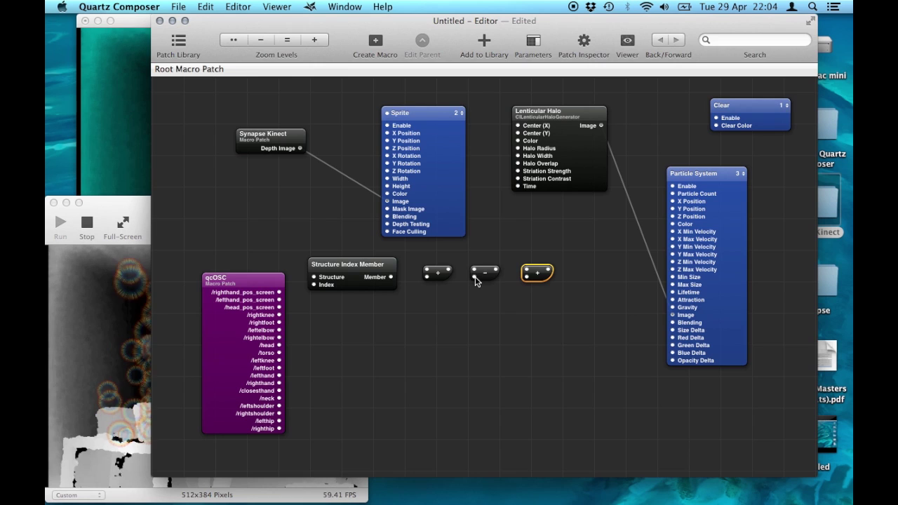
Enter 1.5 as the subtract operand and 0.5 as the multiply operand
double_click(475, 278)
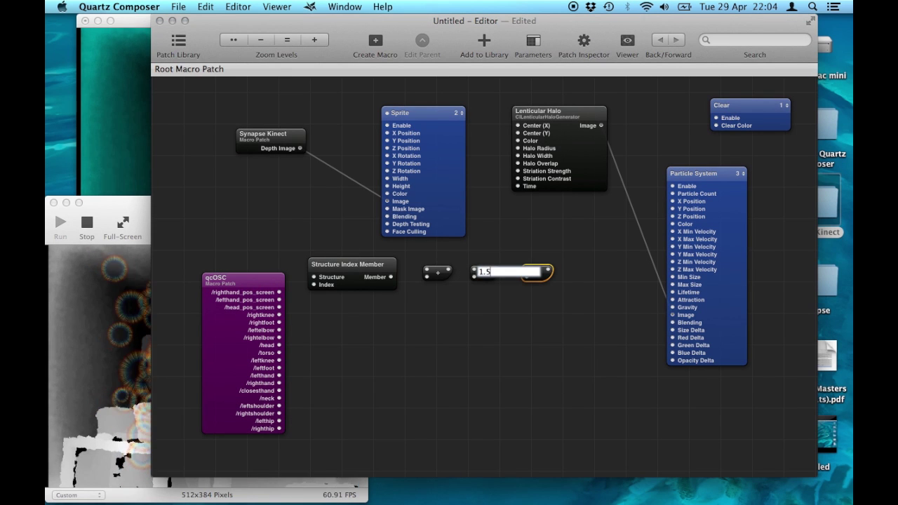
key("Return")
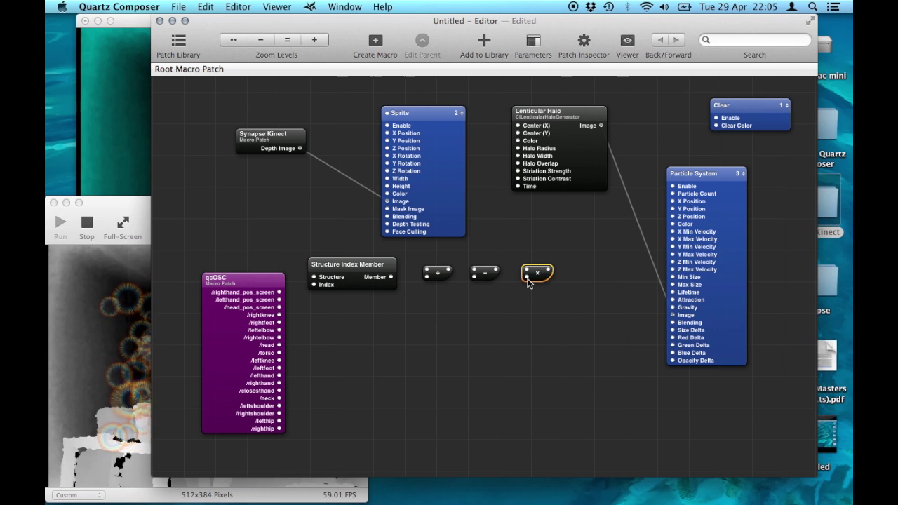
double_click(527, 276)
type("0.")
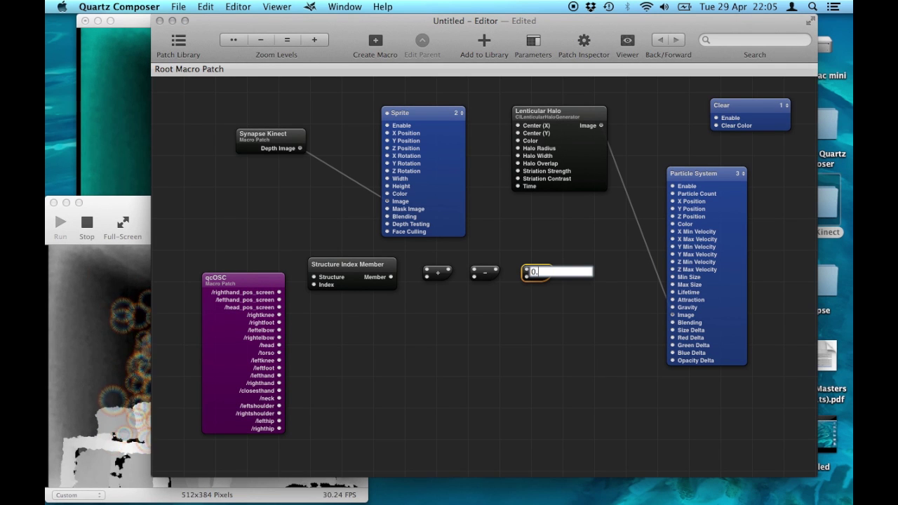
type("5")
key("Return")
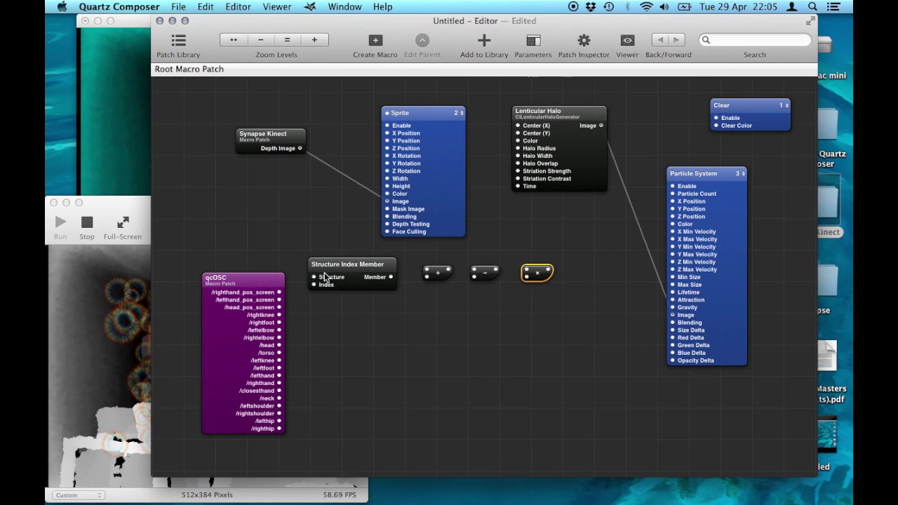
left_click_drag(278, 291, 258, 278)
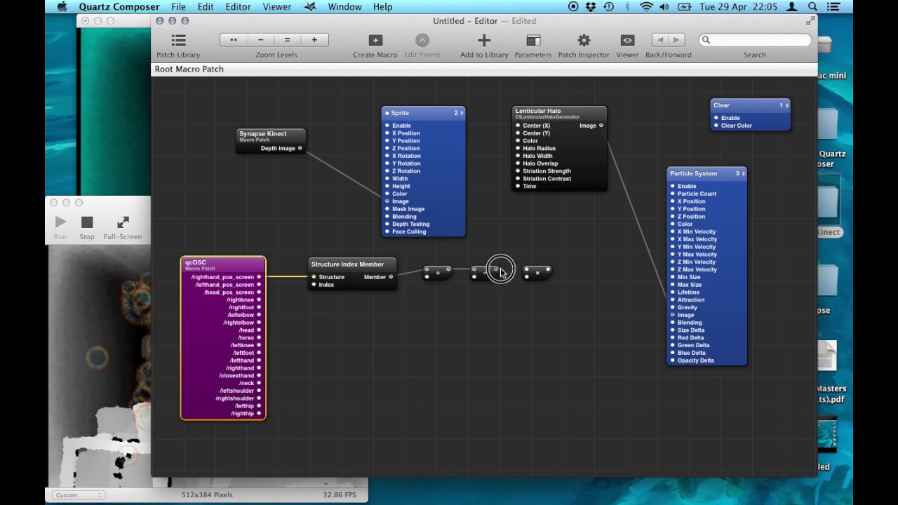
Move the Viewer window up, set its aspect ratio to 4:3, and enlarge it to 640x480
left_click(117, 332)
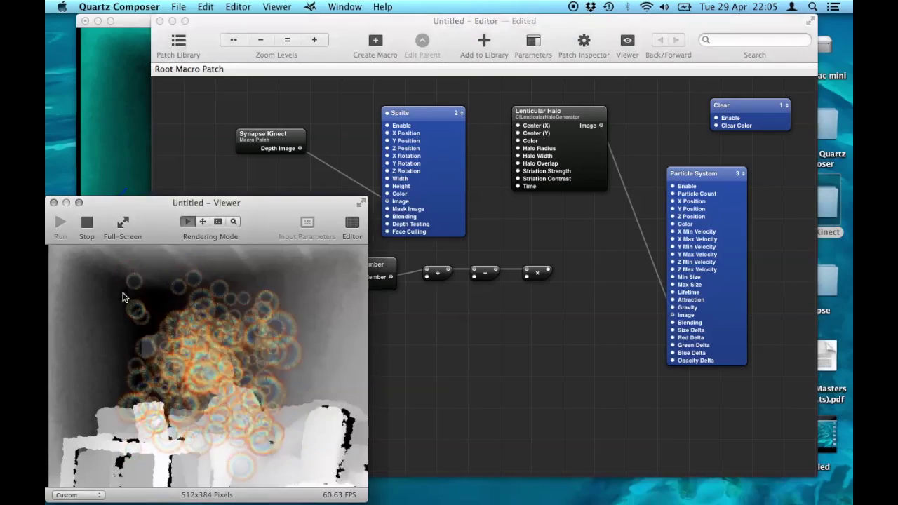
left_click_drag(119, 202, 119, 104)
left_click(77, 396)
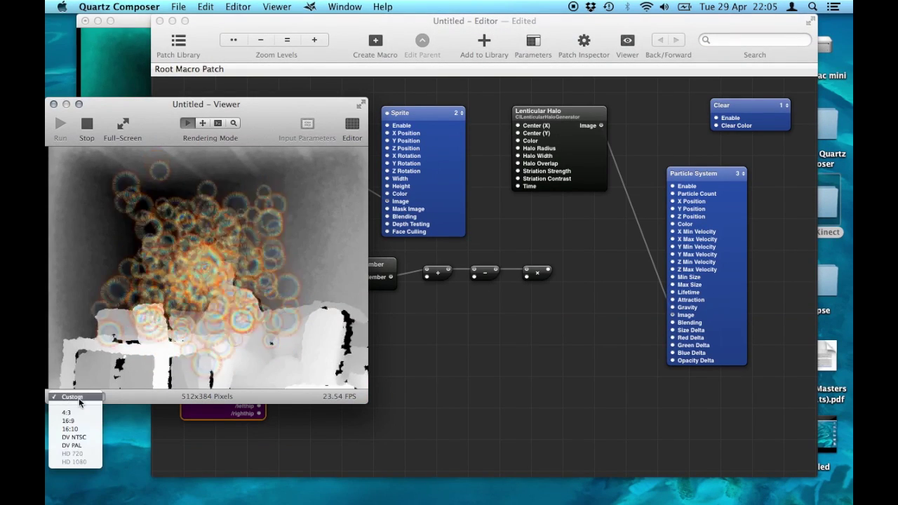
left_click(76, 410)
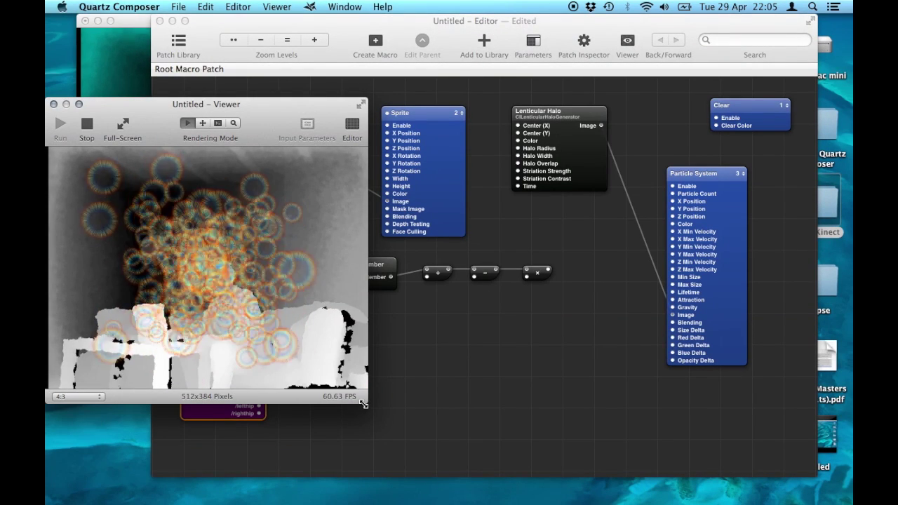
left_click_drag(361, 400, 418, 463)
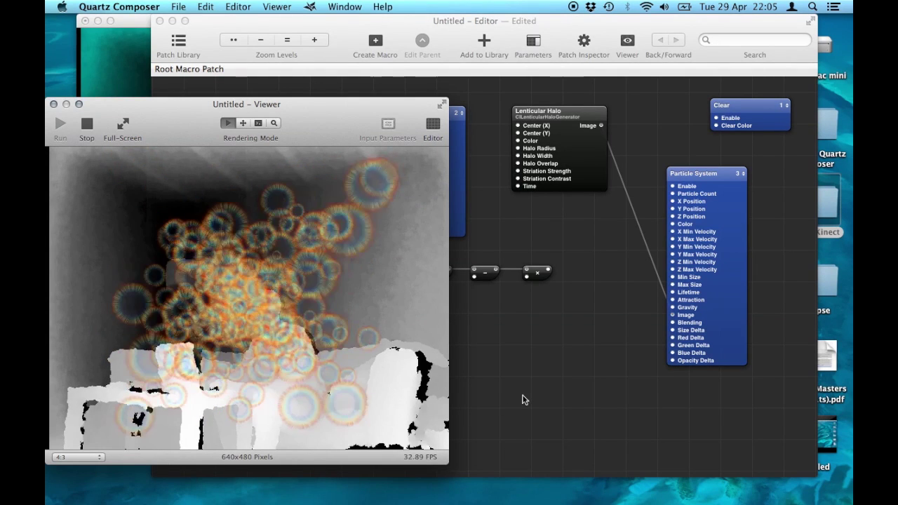
Connect the multiply patch output to Particle System's X Position and check the Viewer
left_click(522, 370)
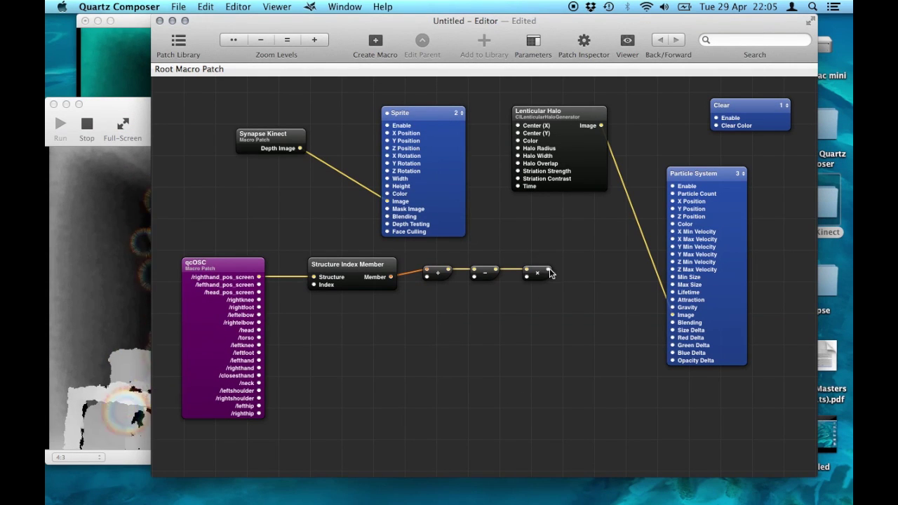
left_click_drag(674, 203, 675, 203)
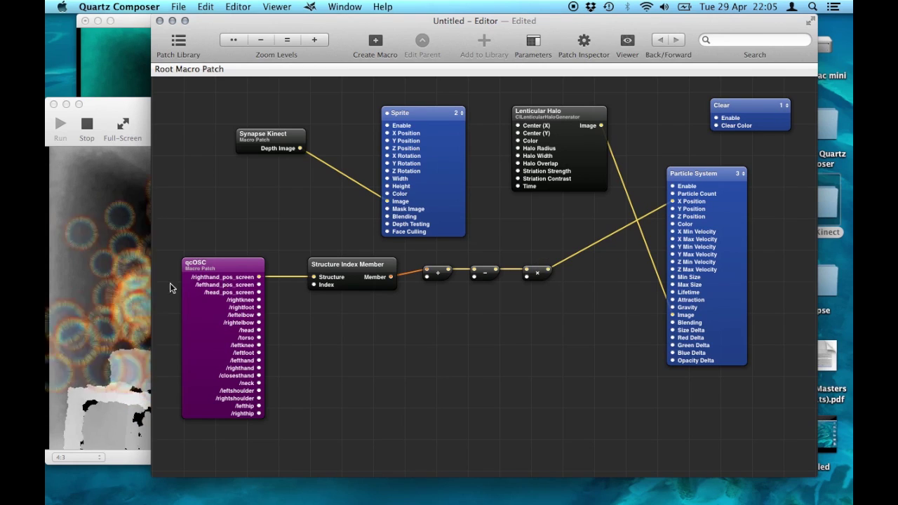
left_click(124, 286)
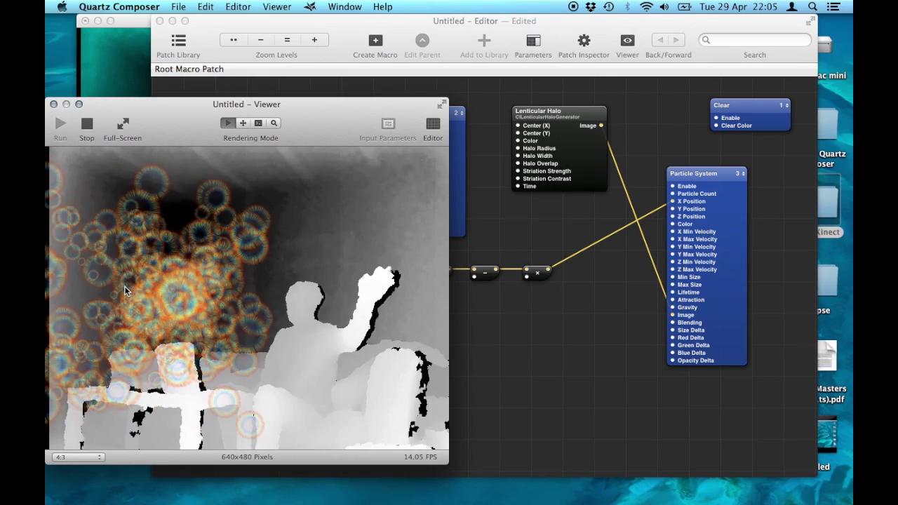
left_click(571, 289)
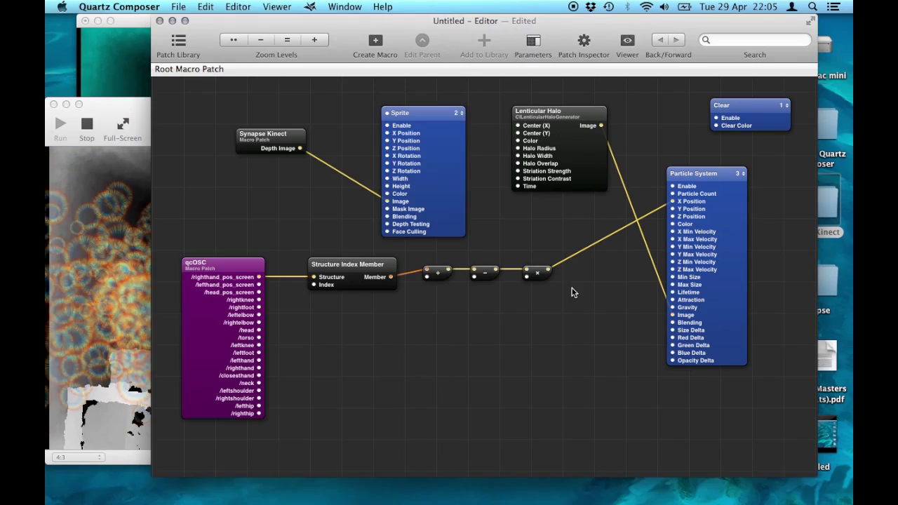
Set the multiply operand to 0.7, check the Viewer, then marquee-select the Structure Index Member and math chain
double_click(527, 276)
type("0.7")
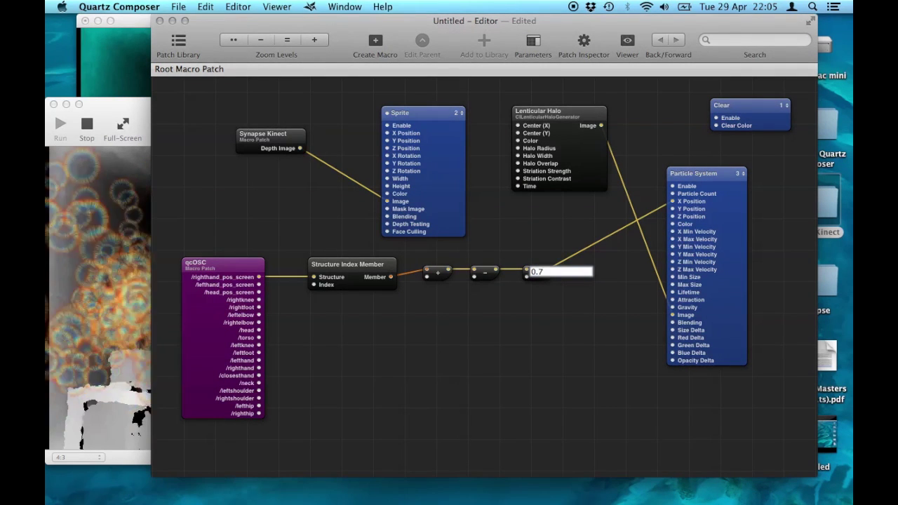
key("Return")
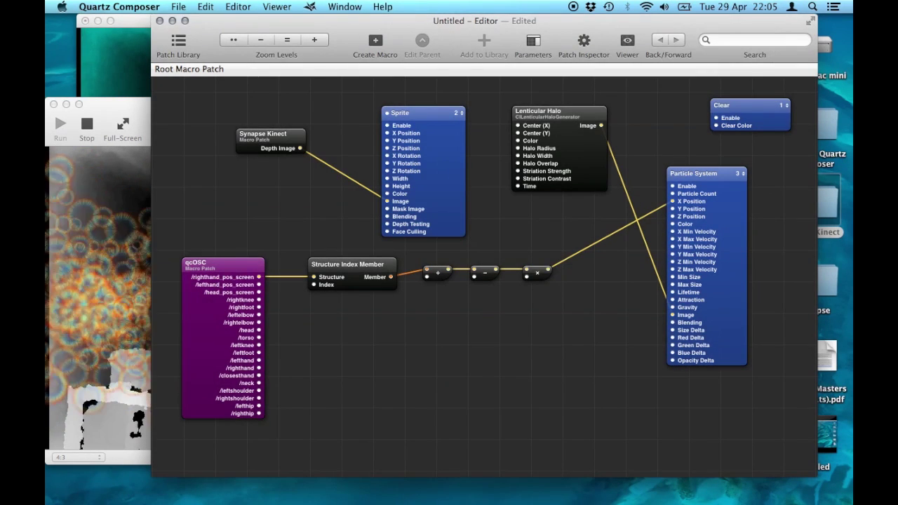
left_click(65, 317)
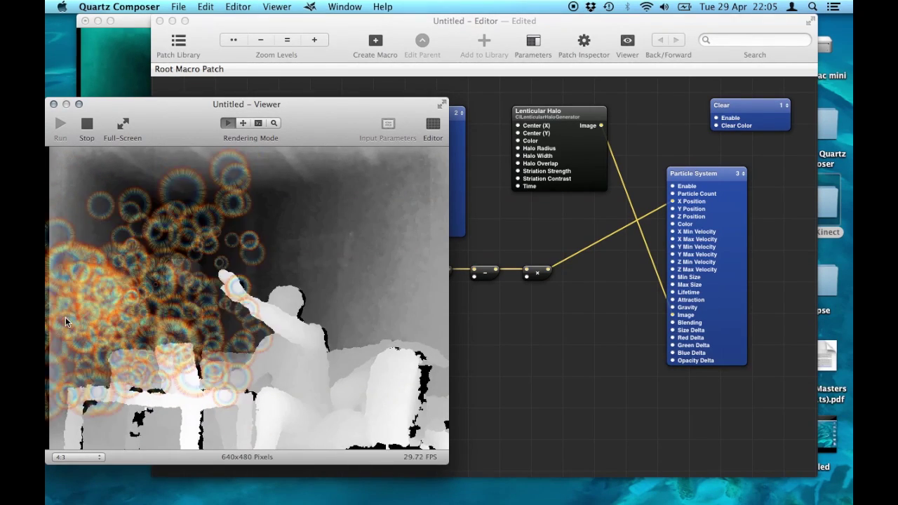
left_click(525, 322)
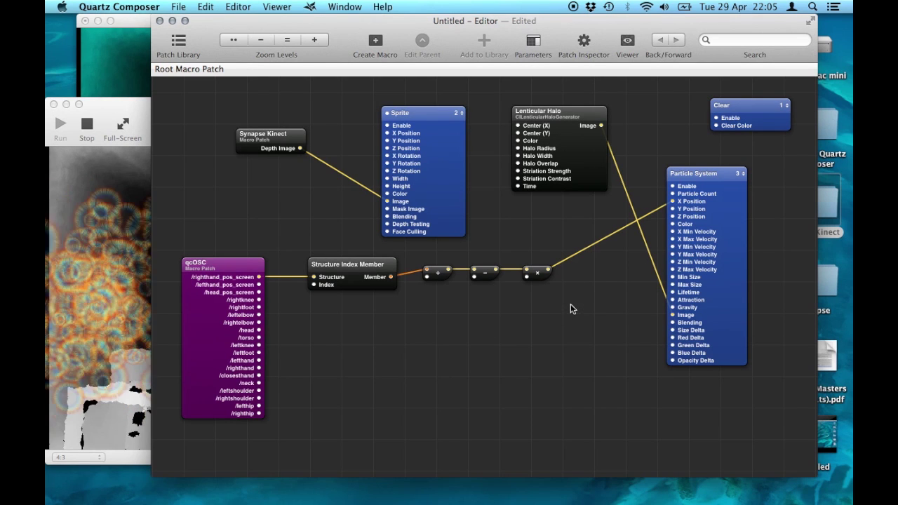
left_click_drag(569, 305, 345, 327)
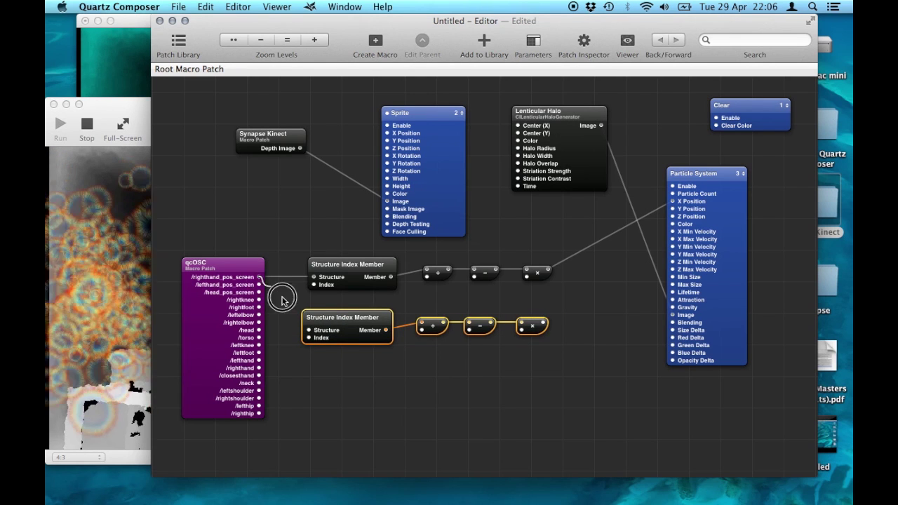
Feed /righthand_pos_screen into the copied Structure Index Member and set its addition value to 480
left_click_drag(282, 300, 309, 330)
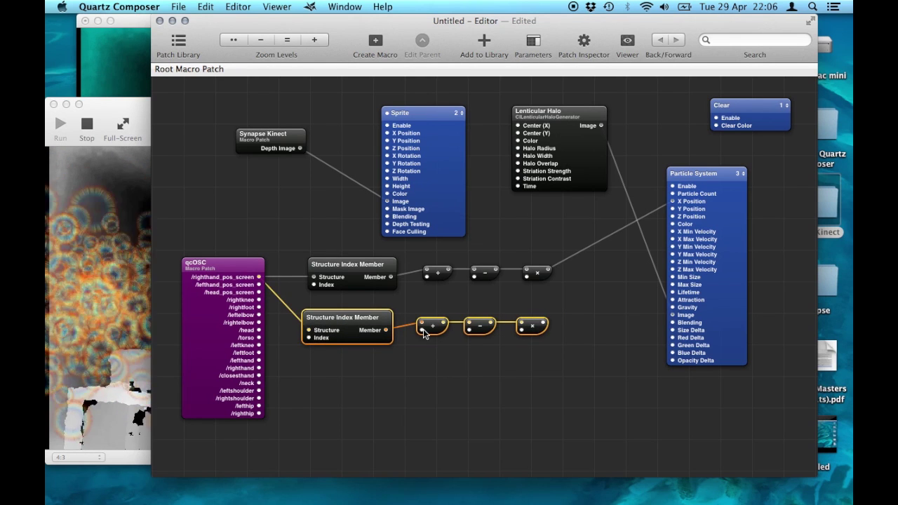
double_click(422, 331)
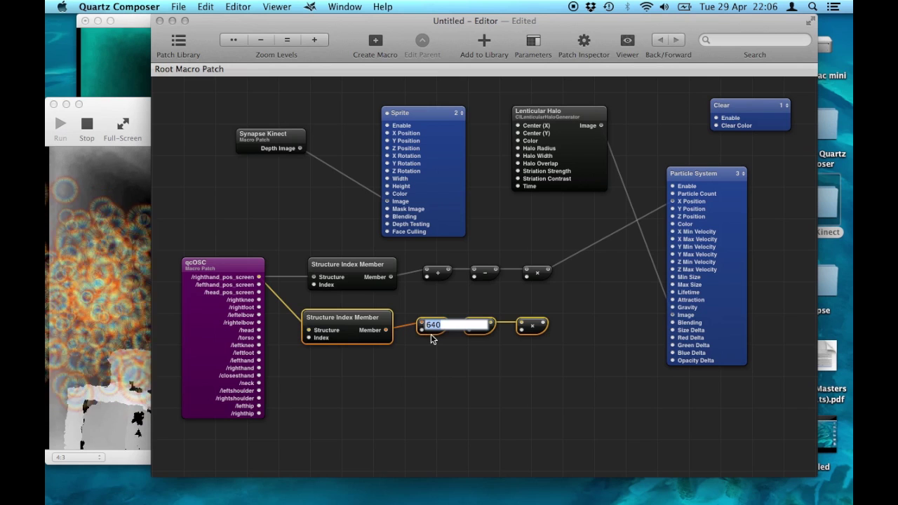
key("Return")
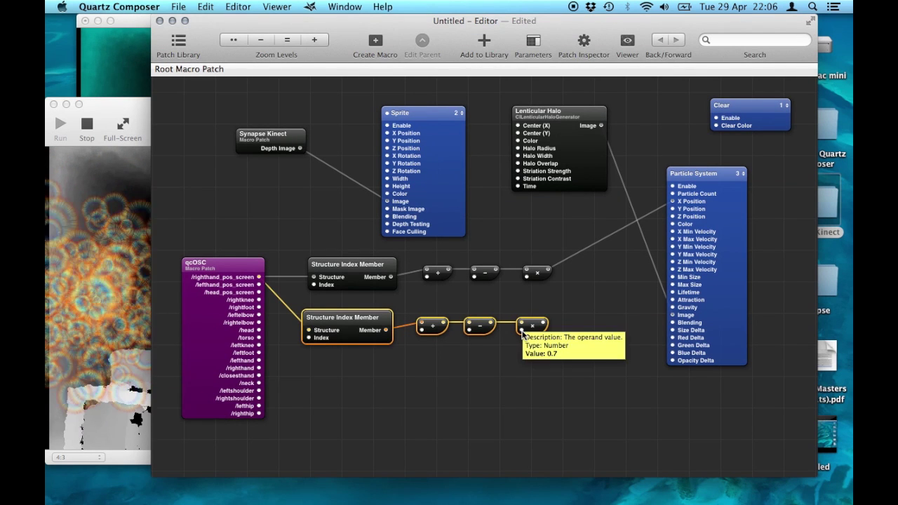
Give the copied multiply patch a negative operand
double_click(522, 332)
type("0")
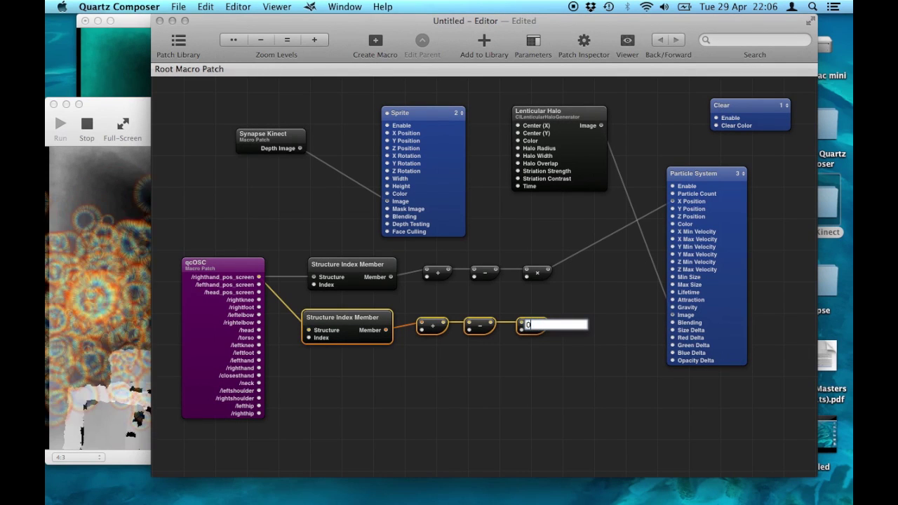
key("BackSpace")
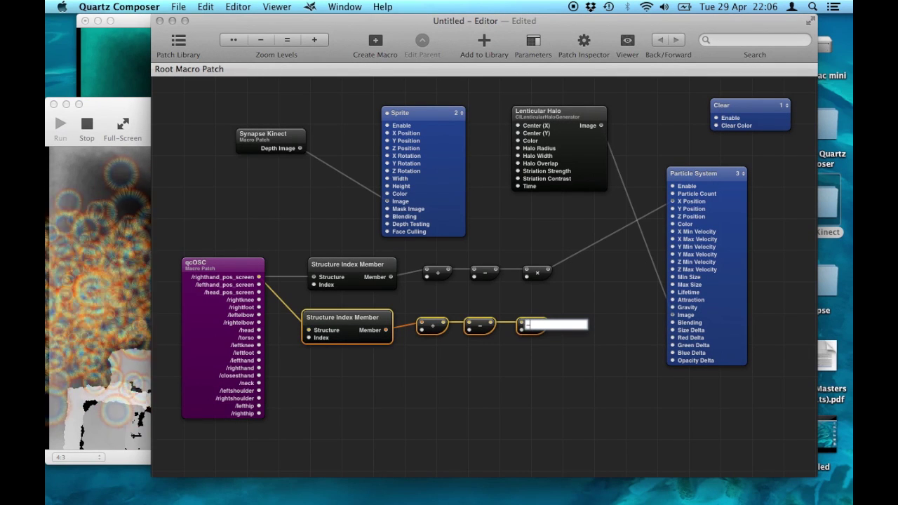
type("-0.")
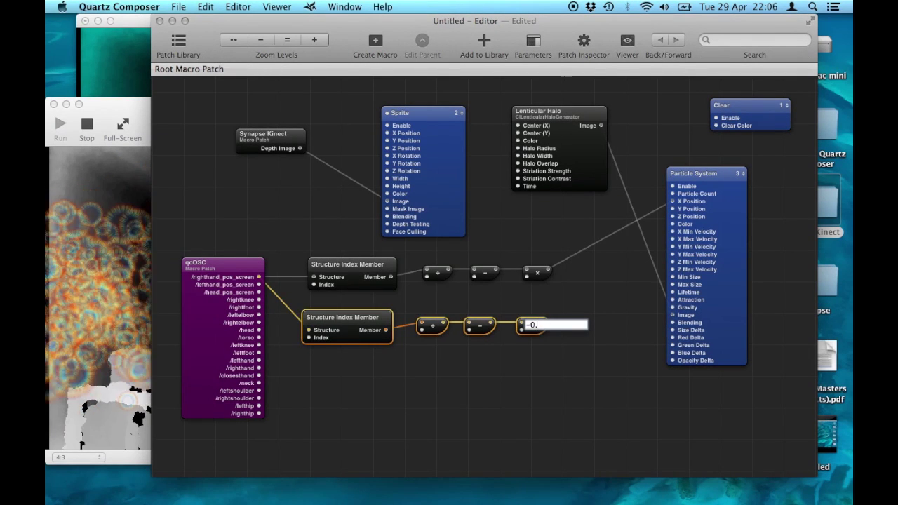
key("Return")
Wire the lower multiply output to Y Position and change the X multiplier to -0.7, checking the Viewer
left_click_drag(545, 326, 672, 216)
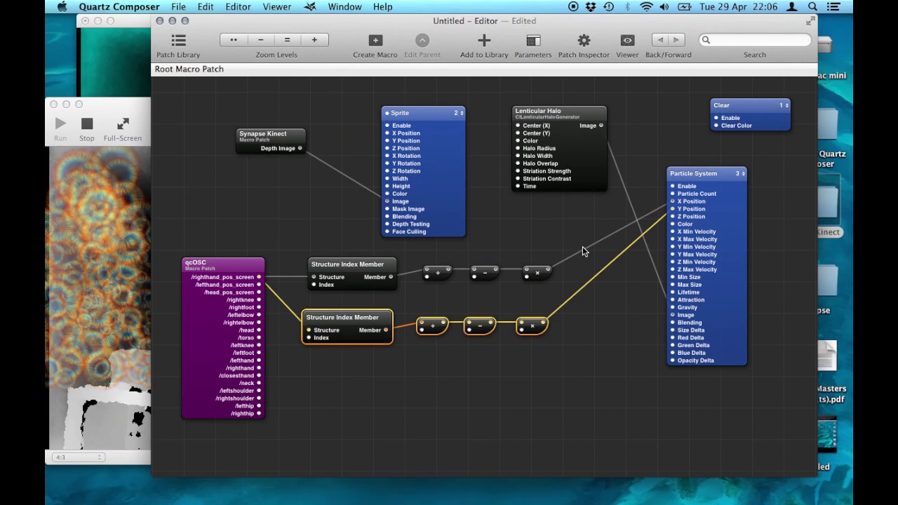
double_click(526, 274)
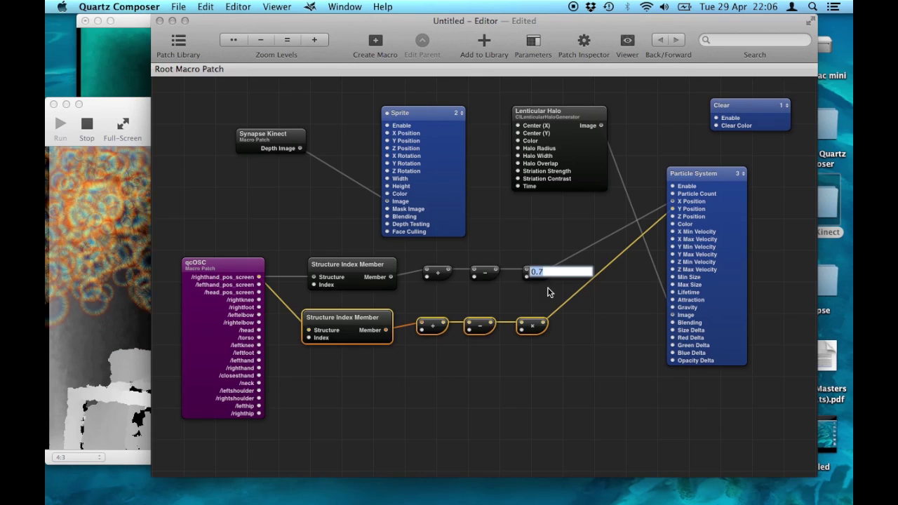
type("-0.7")
key("Return")
left_click(532, 273)
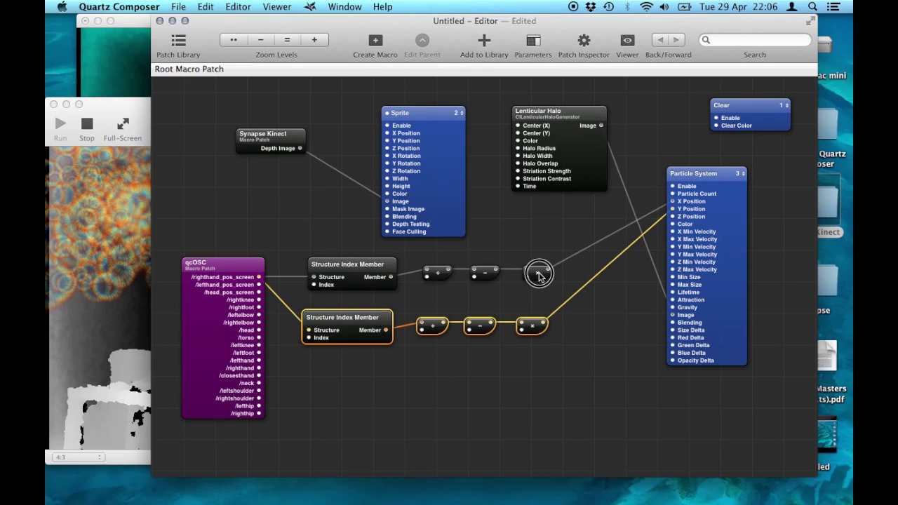
left_click(112, 287)
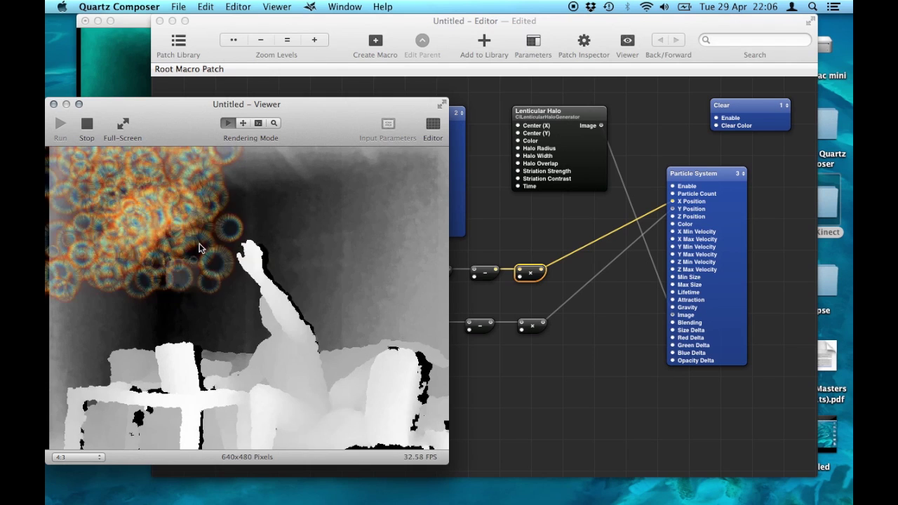
left_click(541, 365)
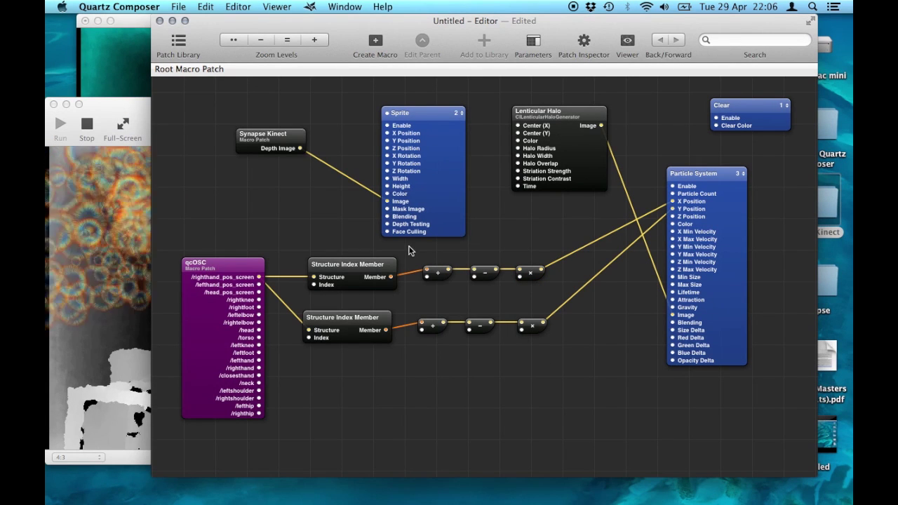